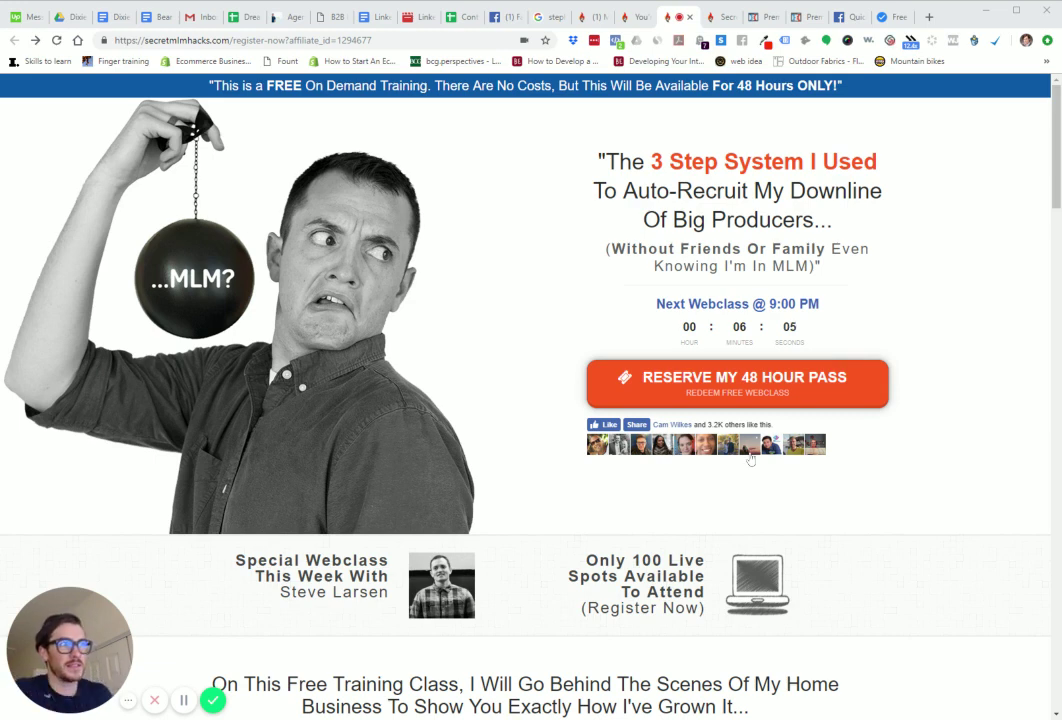
- Scroll through the example opt-in page with the Like/Share bar
{"action": "scroll", "coordinate": [660, 462], "scroll_direction": "down", "scroll_amount": 1}
{"action": "scroll", "coordinate": [625, 450], "scroll_direction": "up", "scroll_amount": 1}
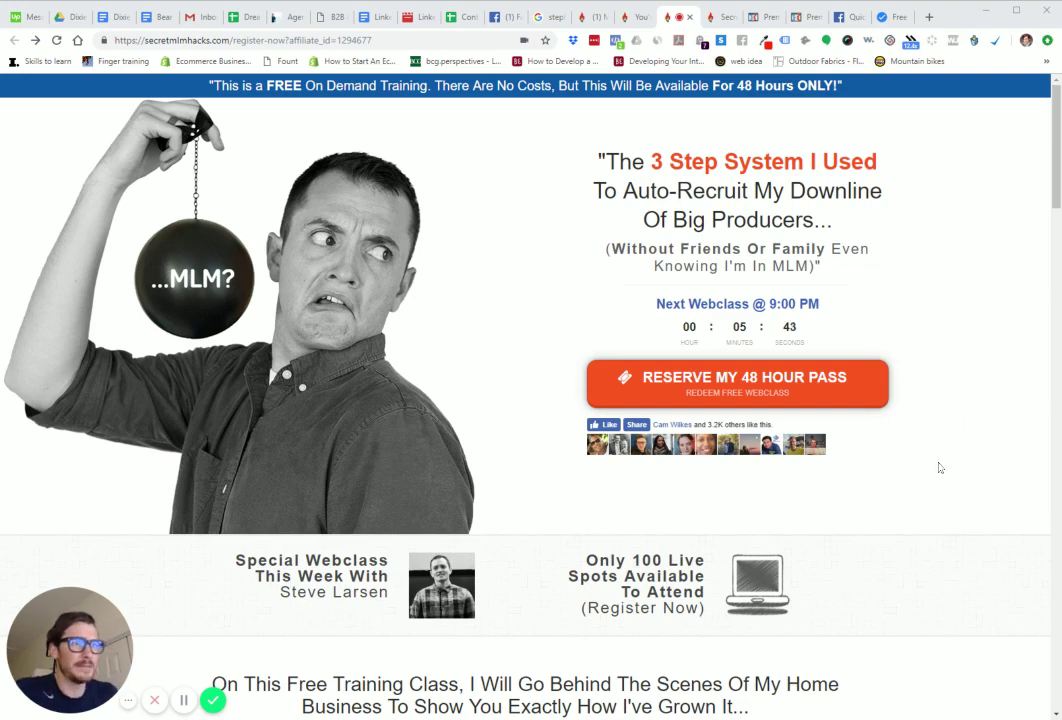
{"action": "scroll", "coordinate": [905, 480], "scroll_direction": "down", "scroll_amount": 15}
{"action": "scroll", "coordinate": [850, 500], "scroll_direction": "up", "scroll_amount": 15}
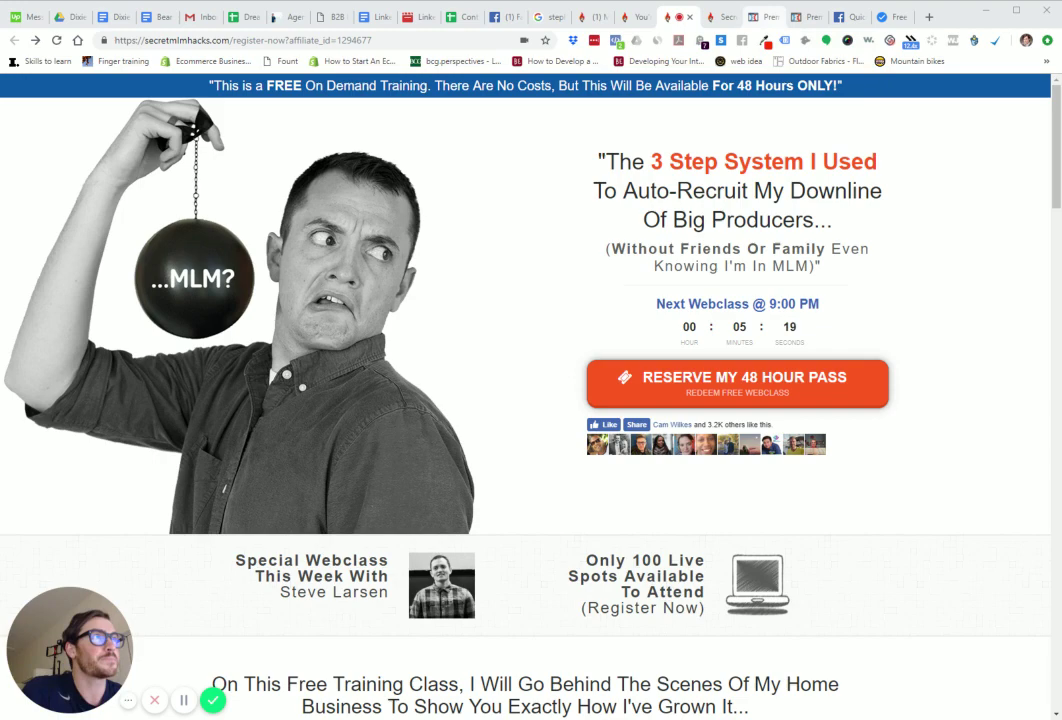
- Switch between the page editor, published preview and Facebook developer tabs
{"action": "left_click", "coordinate": [765, 17]}
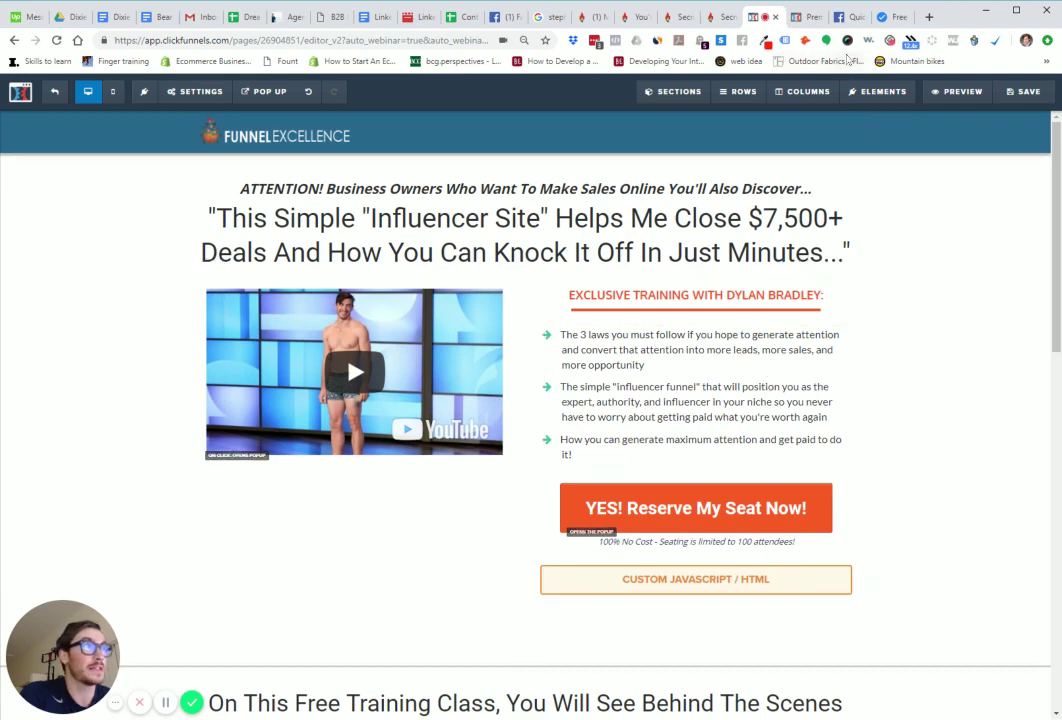
{"action": "left_click", "coordinate": [812, 17]}
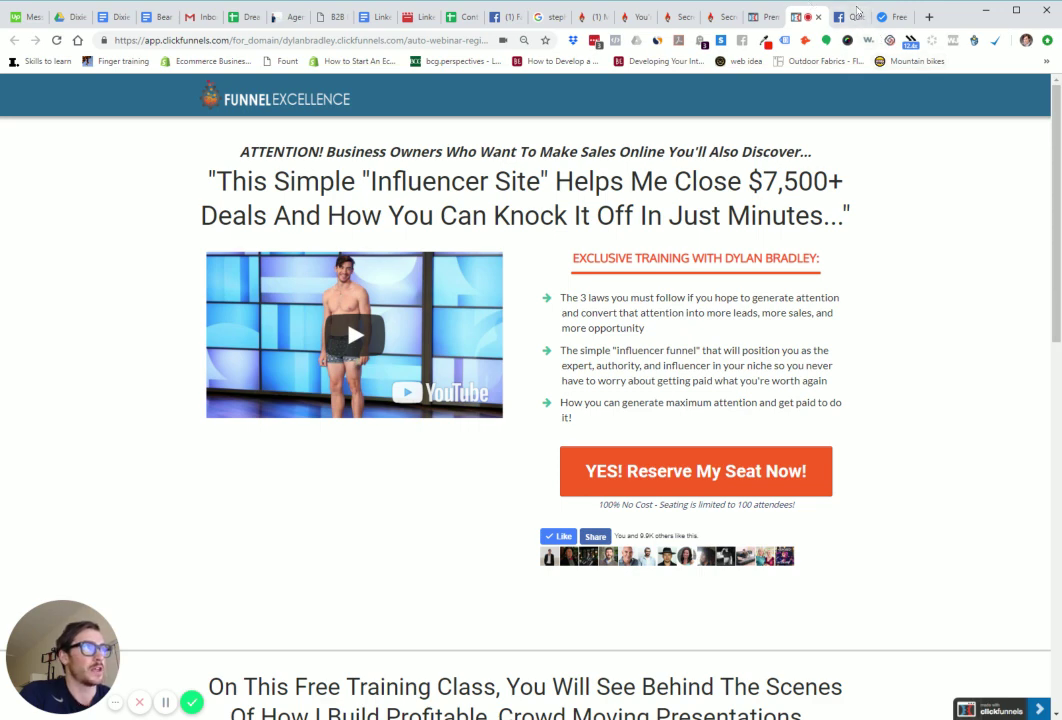
{"action": "left_click", "coordinate": [856, 20]}
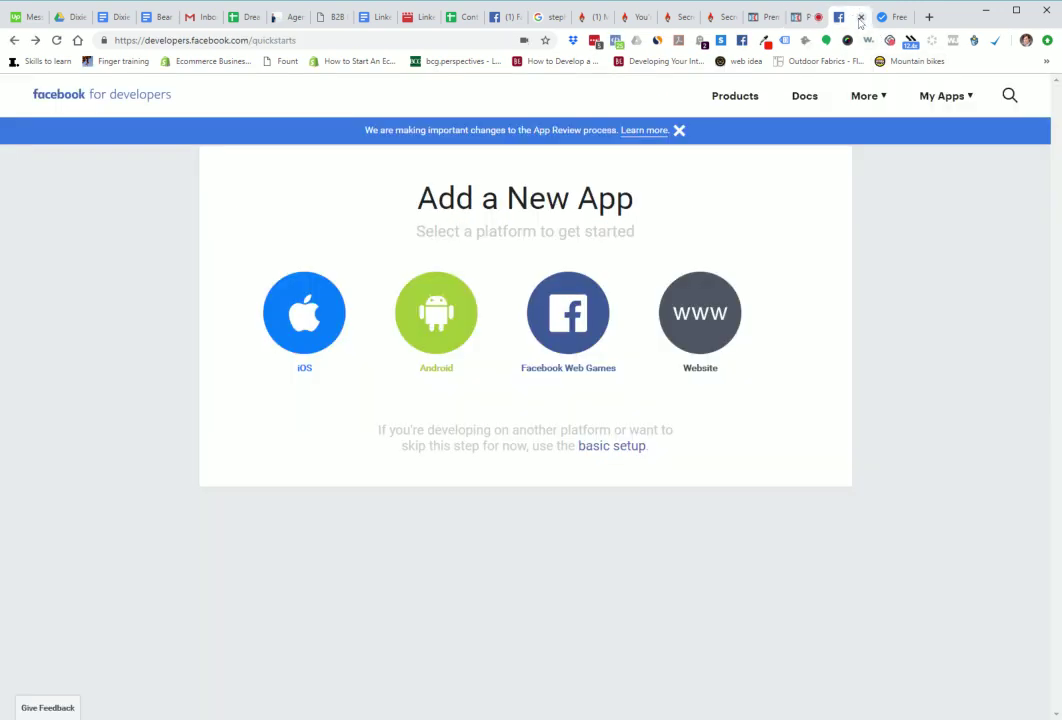
- Choose Website (WWW) as the new app's platform
{"action": "left_click", "coordinate": [714, 318]}
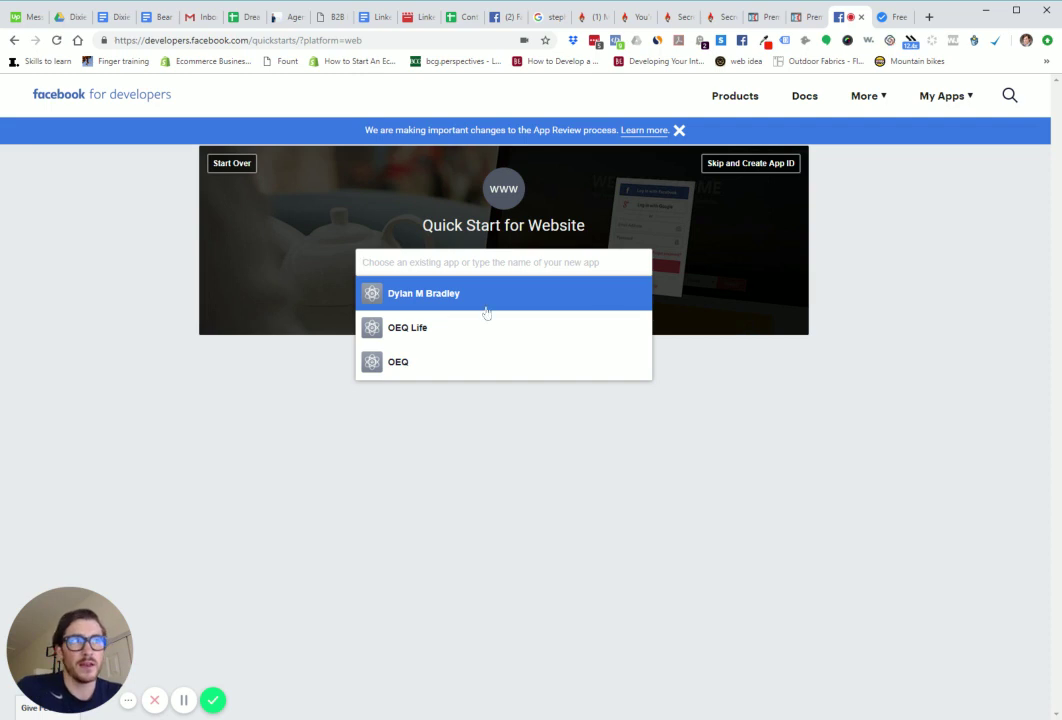
- Pick the existing app from the dropdown and submit the Site URL with Next
{"action": "left_click", "coordinate": [435, 303]}
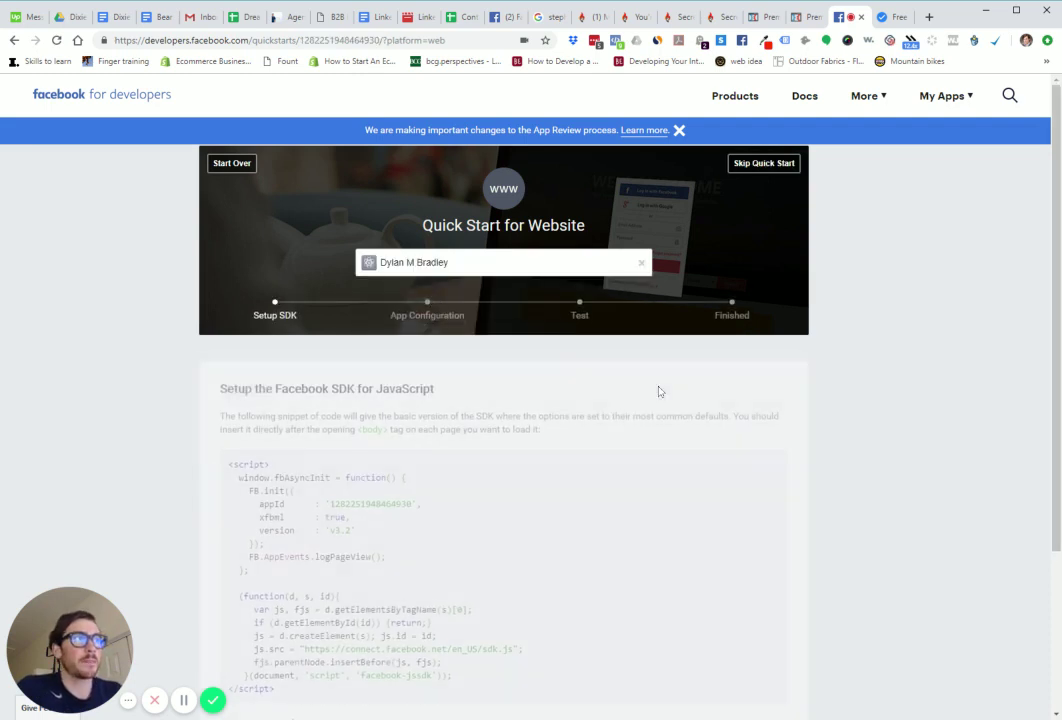
{"action": "scroll", "coordinate": [586, 427], "scroll_direction": "down", "scroll_amount": 2}
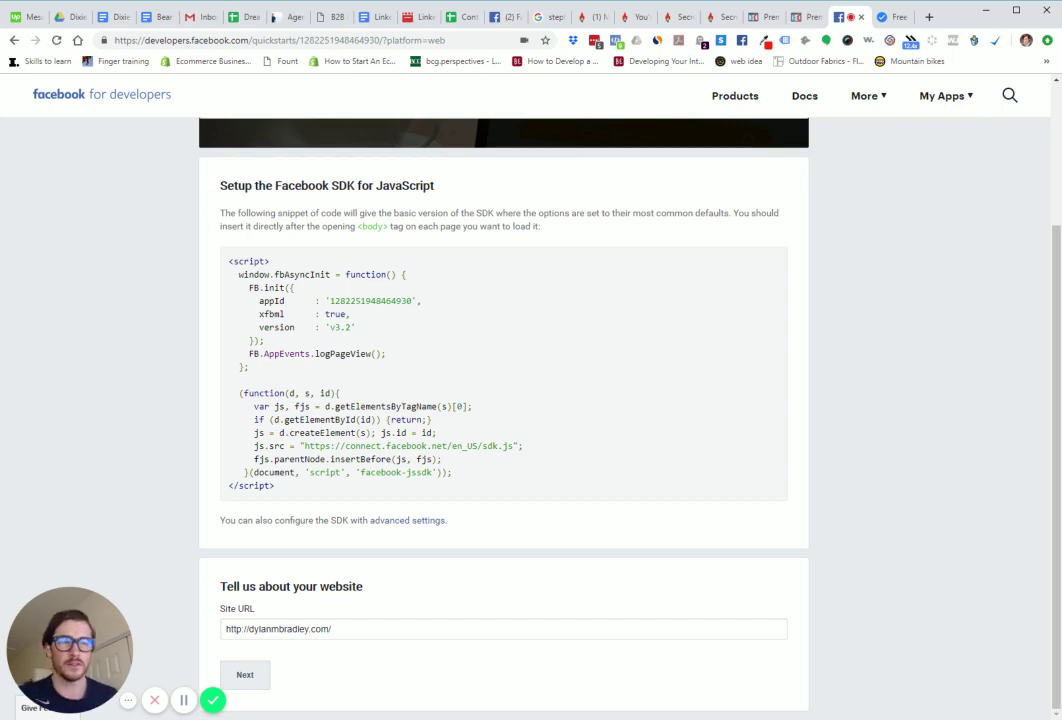
{"action": "left_click", "coordinate": [247, 676]}
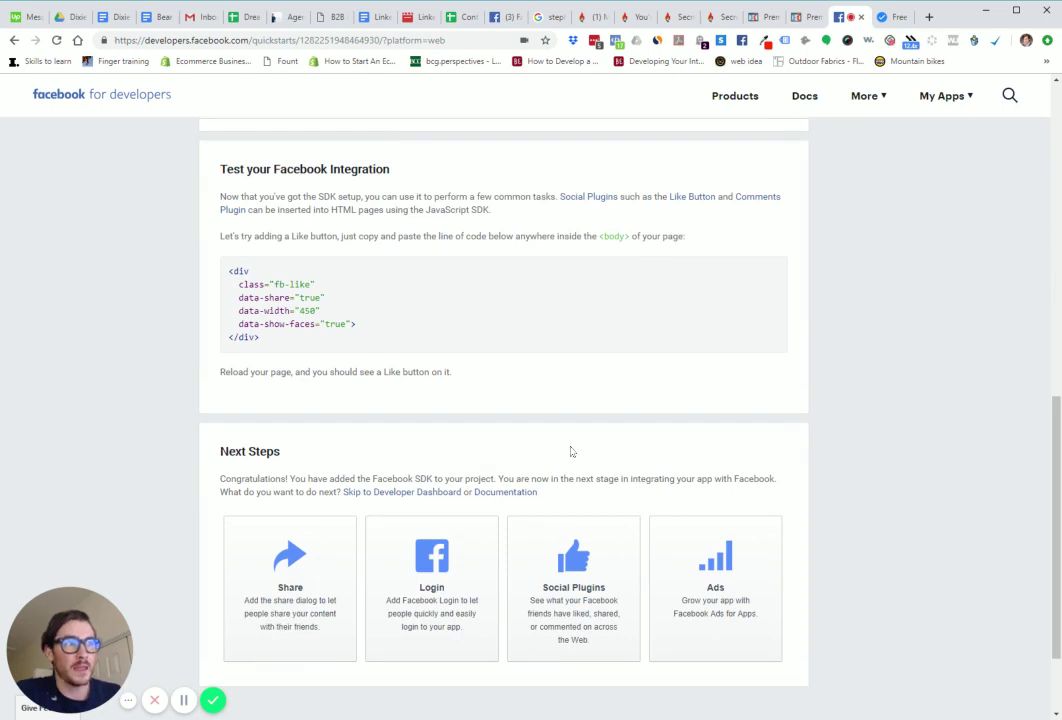
{"action": "scroll", "coordinate": [490, 435], "scroll_direction": "down", "scroll_amount": 2}
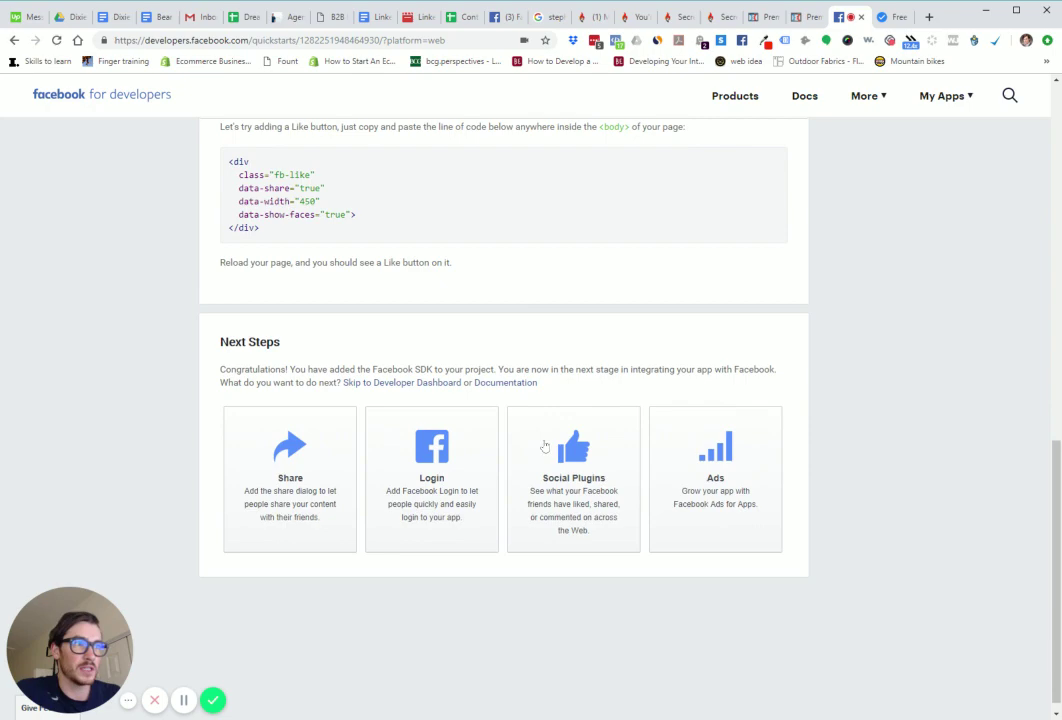
- Open the Social Plugins overview and browse through it
{"action": "left_click", "coordinate": [574, 460]}
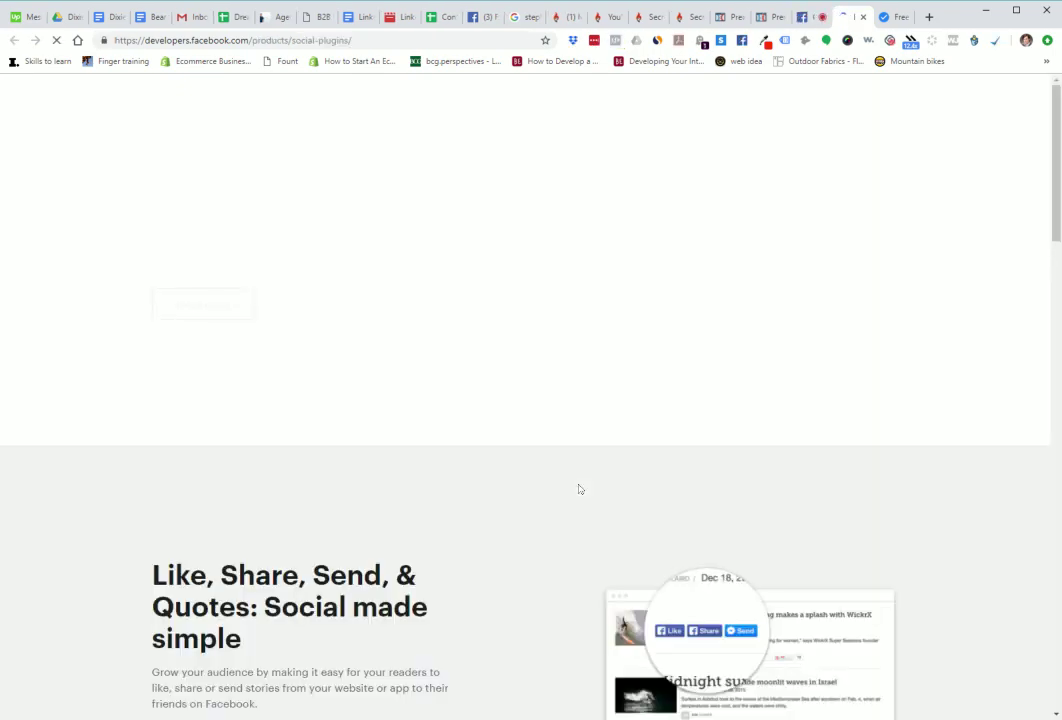
{"action": "scroll", "coordinate": [528, 400], "scroll_direction": "down", "scroll_amount": 2}
{"action": "scroll", "coordinate": [531, 411], "scroll_direction": "down", "scroll_amount": 7}
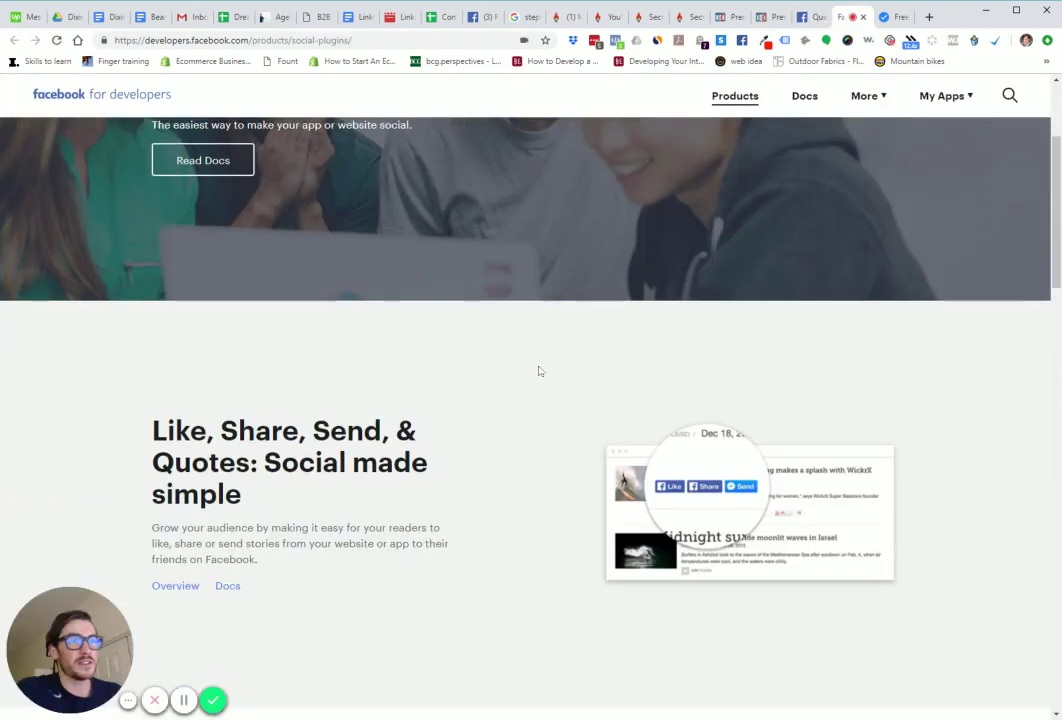
{"action": "scroll", "coordinate": [536, 330], "scroll_direction": "down", "scroll_amount": 5}
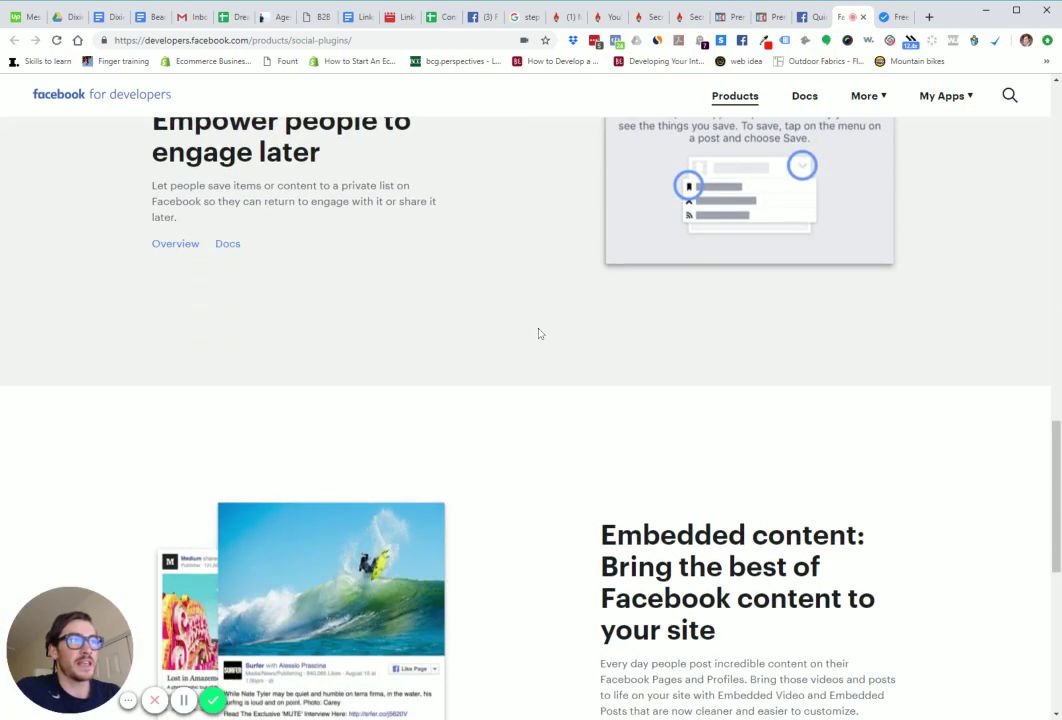
{"action": "scroll", "coordinate": [538, 332], "scroll_direction": "up", "scroll_amount": 3}
{"action": "scroll", "coordinate": [535, 333], "scroll_direction": "down", "scroll_amount": 5}
{"action": "scroll", "coordinate": [531, 334], "scroll_direction": "down", "scroll_amount": 2}
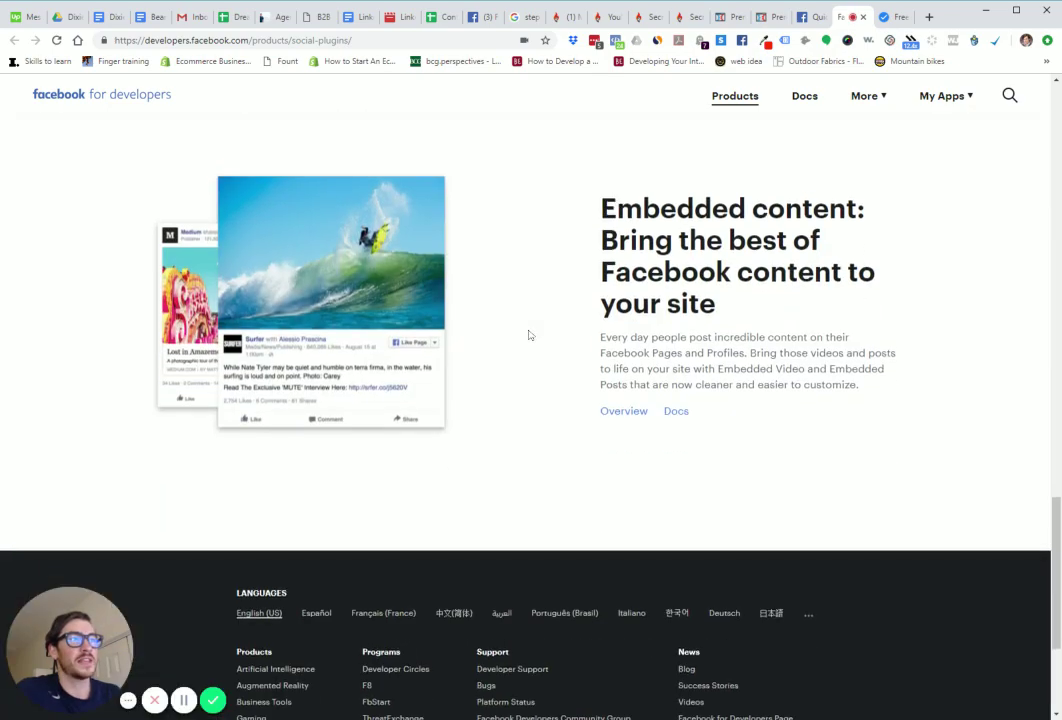
{"action": "scroll", "coordinate": [533, 332], "scroll_direction": "up", "scroll_amount": 12}
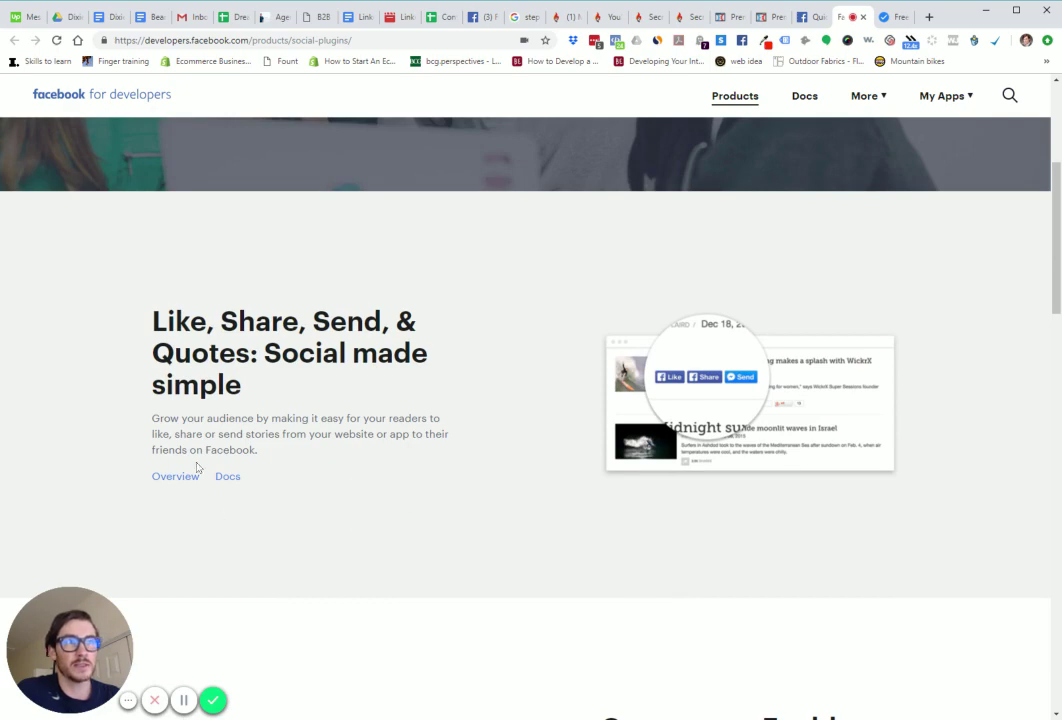
- Go from Like, Share, Send & Quotes to the Like Button docs configurator
{"action": "left_click", "coordinate": [185, 485]}
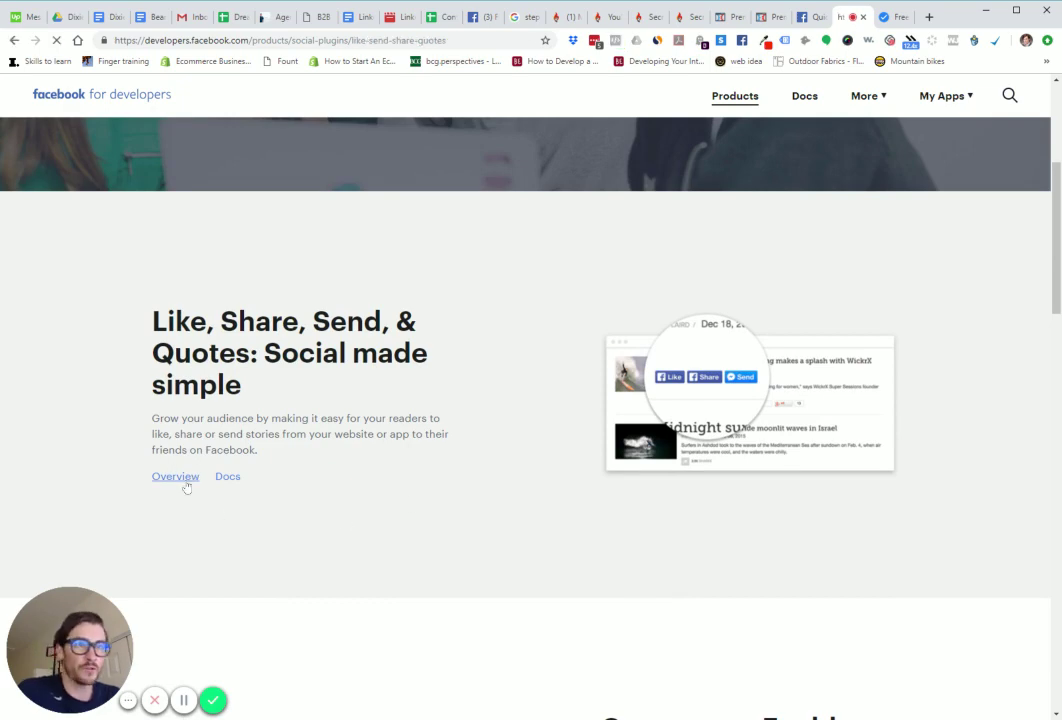
{"action": "scroll", "coordinate": [390, 507], "scroll_direction": "down", "scroll_amount": 4}
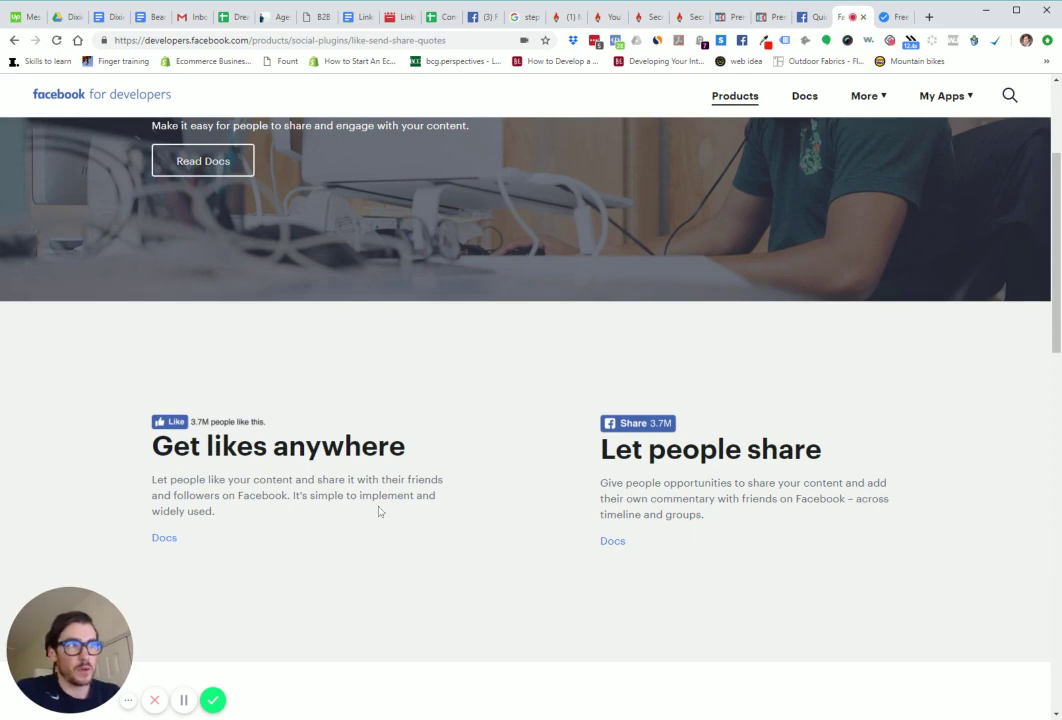
{"action": "scroll", "coordinate": [244, 445], "scroll_direction": "down", "scroll_amount": 3}
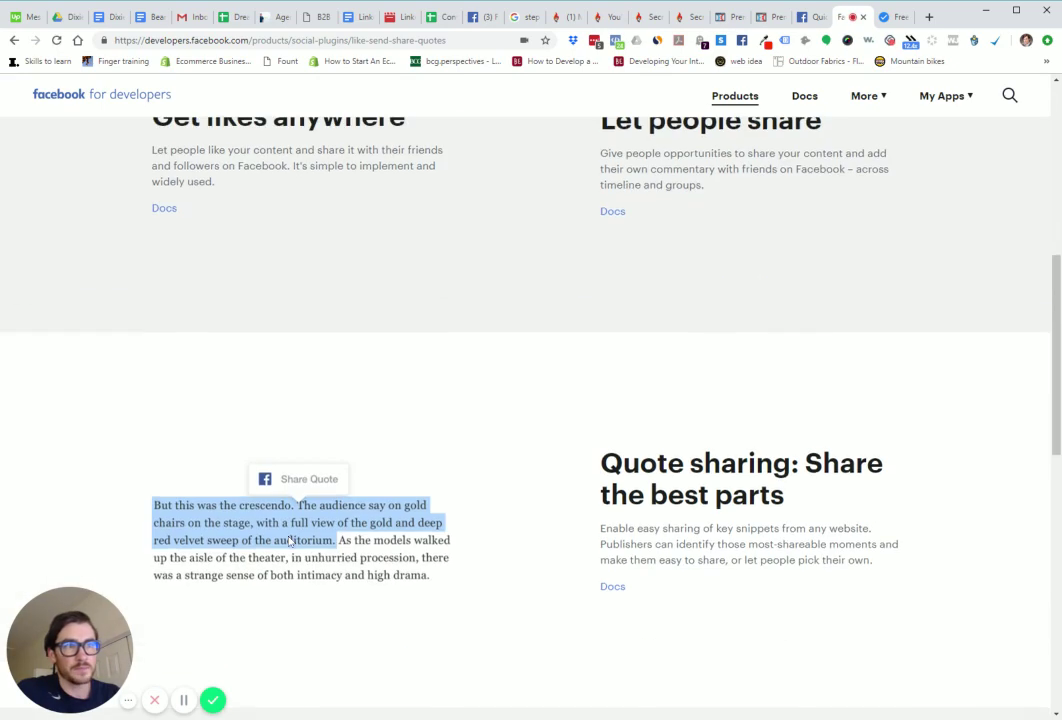
{"action": "left_click", "coordinate": [164, 209]}
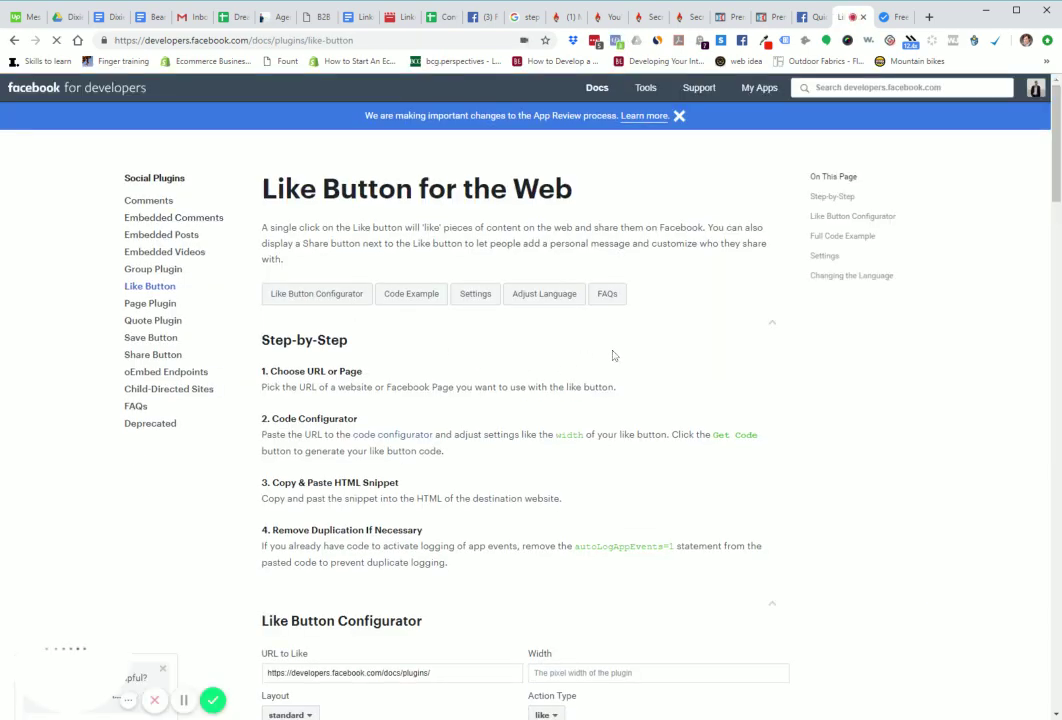
{"action": "scroll", "coordinate": [613, 356], "scroll_direction": "down", "scroll_amount": 2}
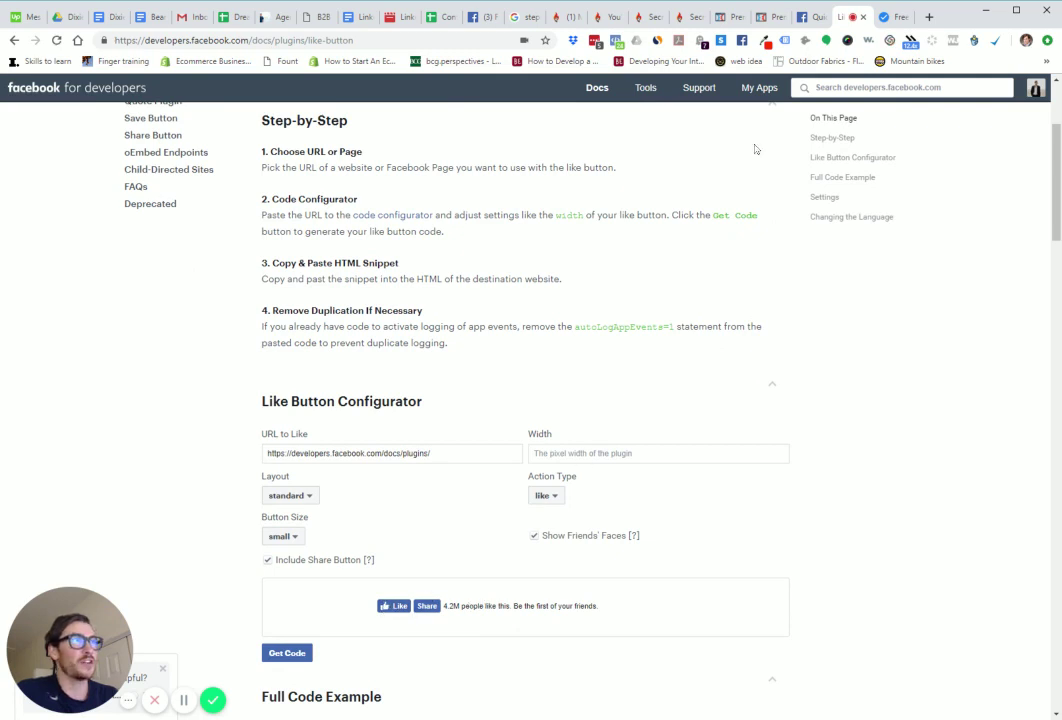
- Load facebook.com in a new browser tab
{"action": "left_click", "coordinate": [930, 16]}
{"action": "type", "text": "facebook.com"}
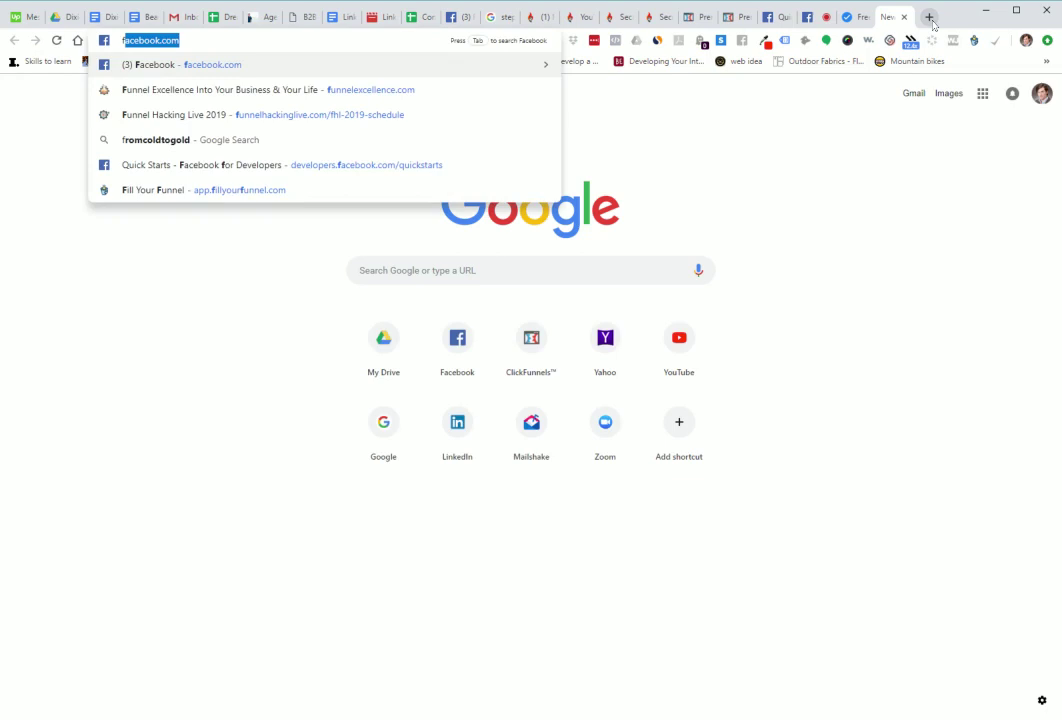
{"action": "key", "text": "Return"}
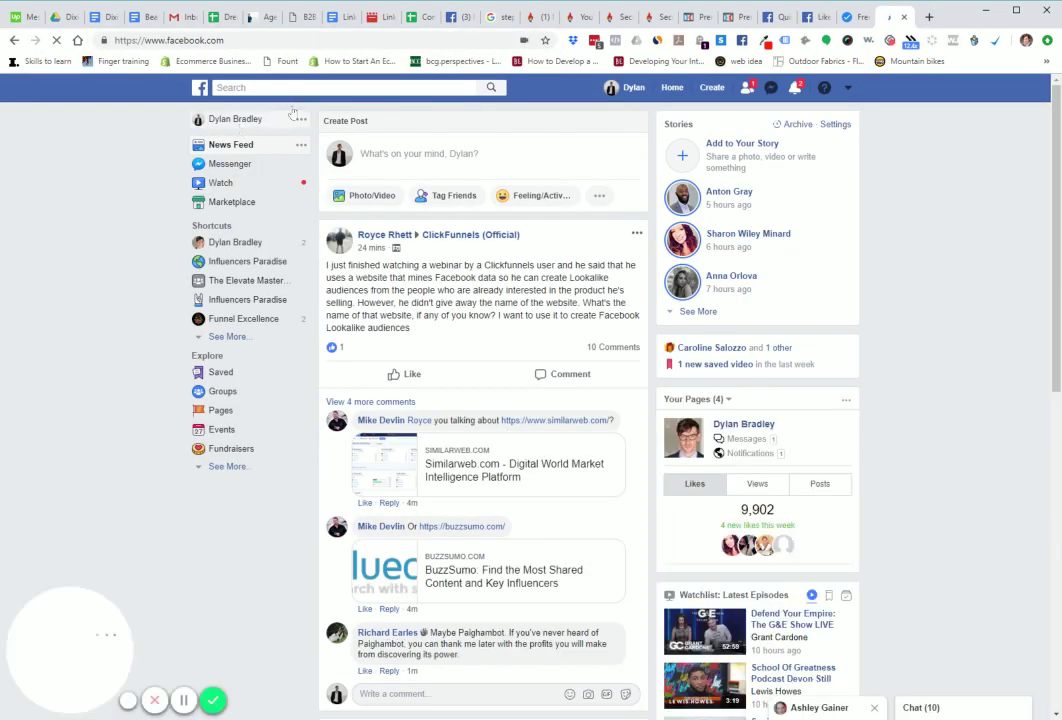
- Open the business Page and copy its full web address
{"action": "left_click", "coordinate": [235, 242]}
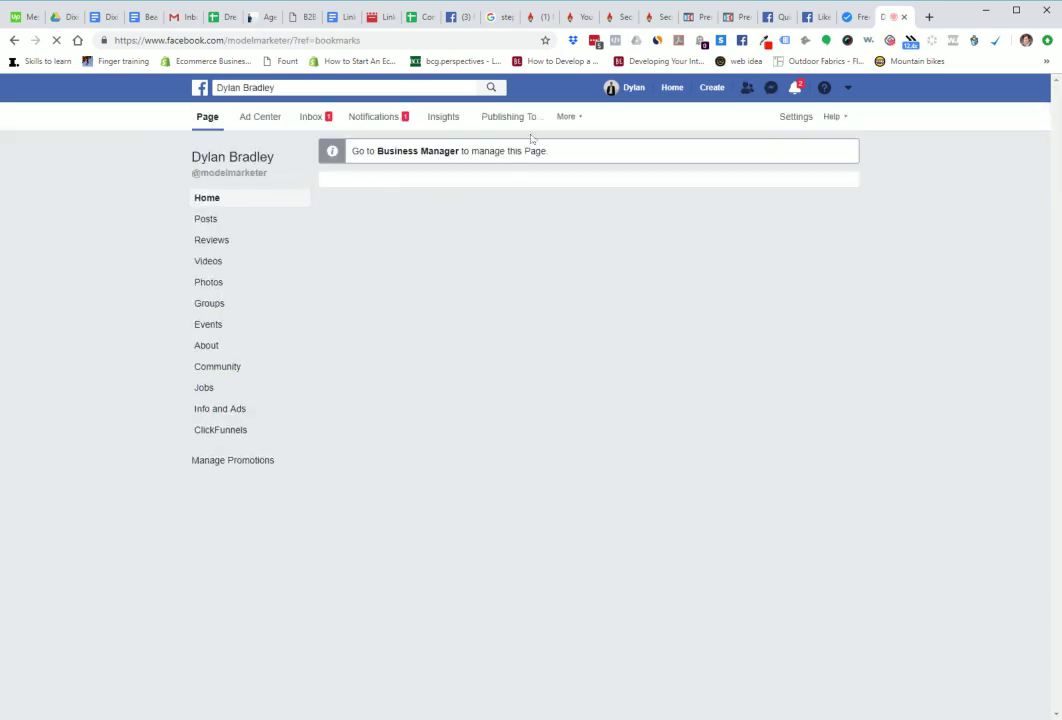
{"action": "double_click", "coordinate": [265, 40]}
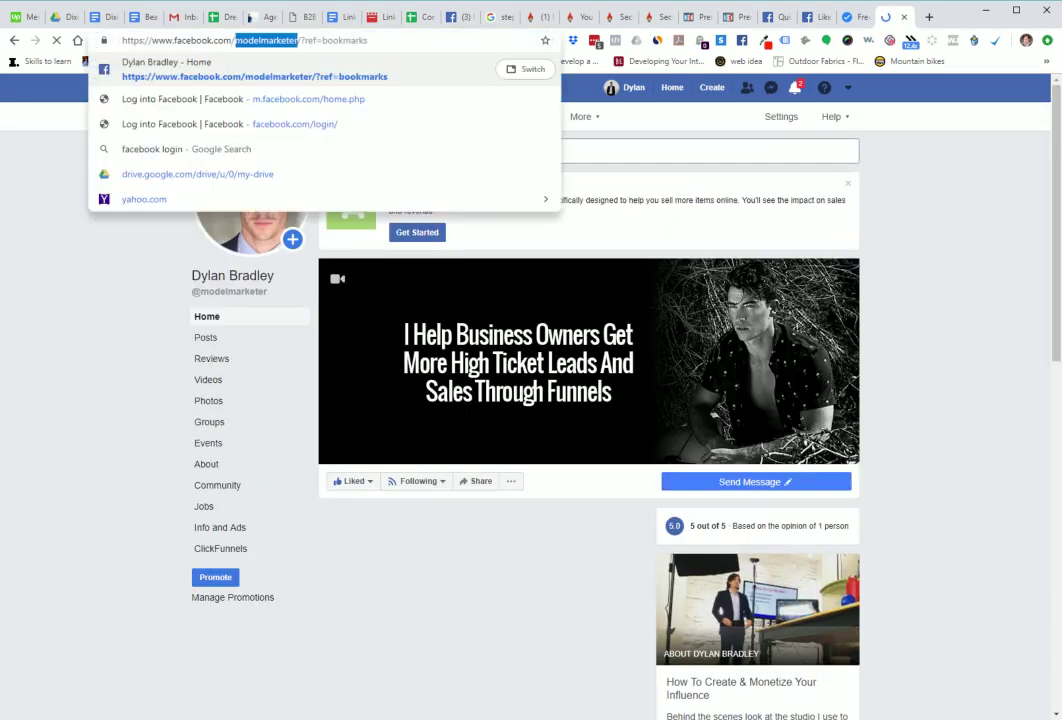
{"action": "left_click_drag", "start_coordinate": [265, 40], "coordinate": [123, 40]}
{"action": "key", "text": "ctrl+c"}
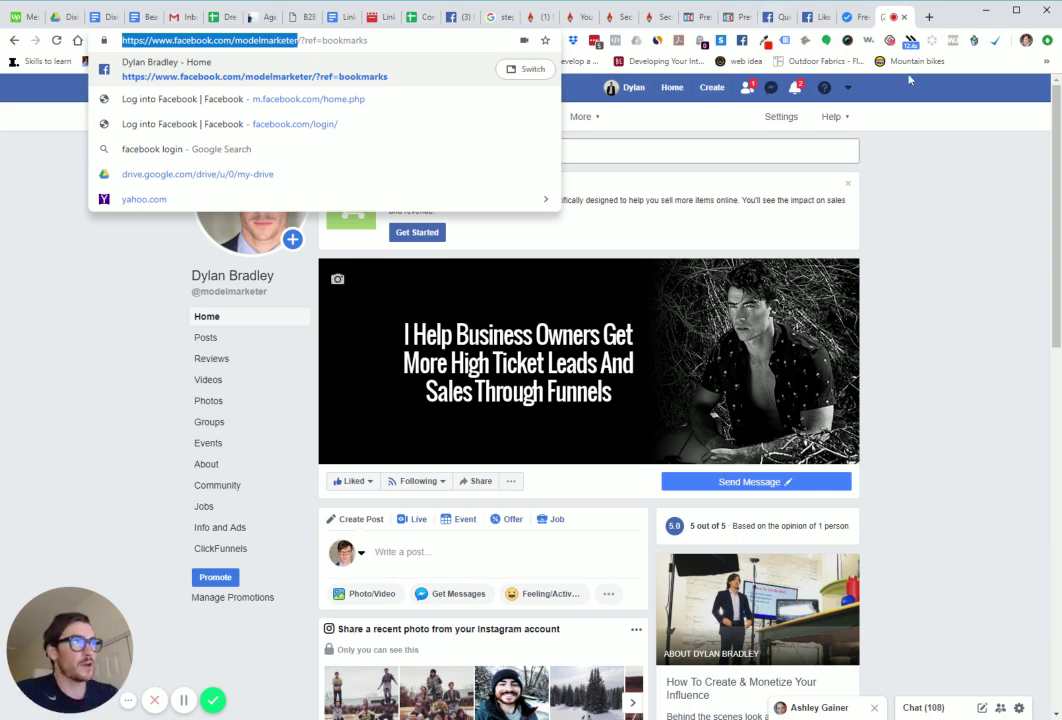
{"action": "left_click", "coordinate": [908, 170]}
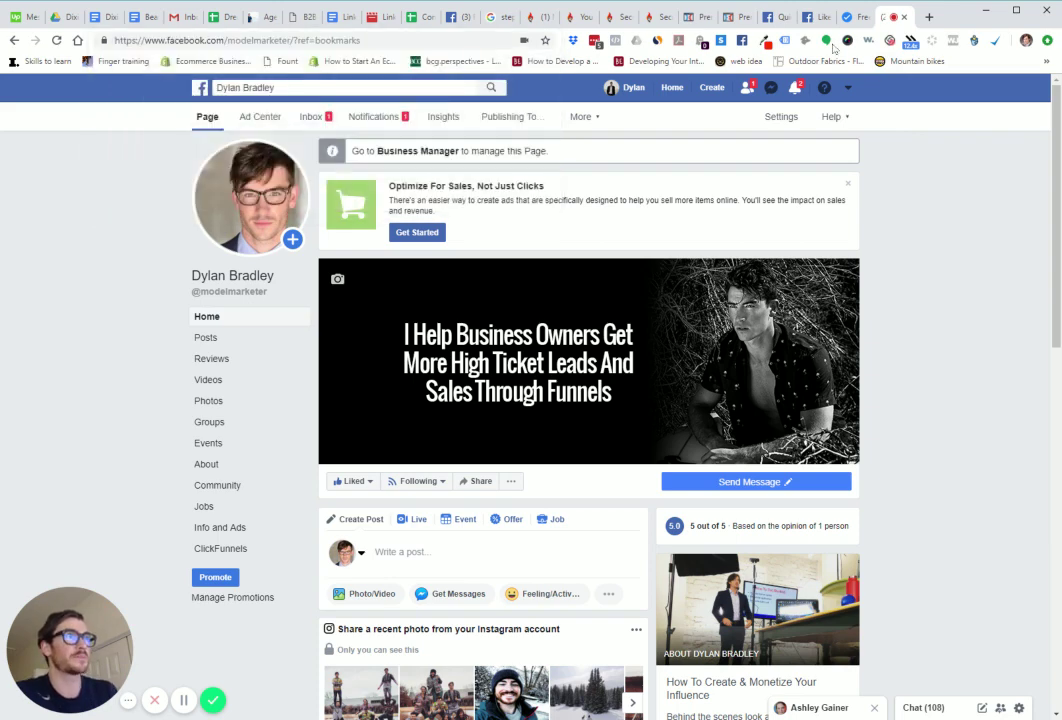
- Paste the business Page address into the configurator's URL to Like field
{"action": "left_click", "coordinate": [773, 18]}
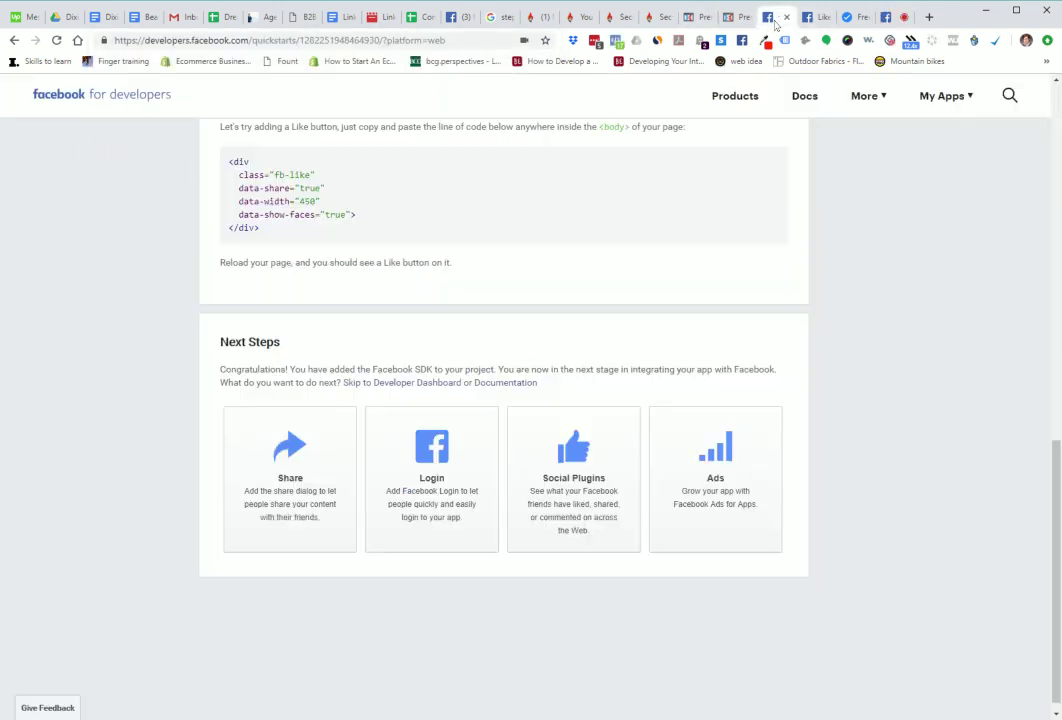
{"action": "left_click", "coordinate": [815, 20]}
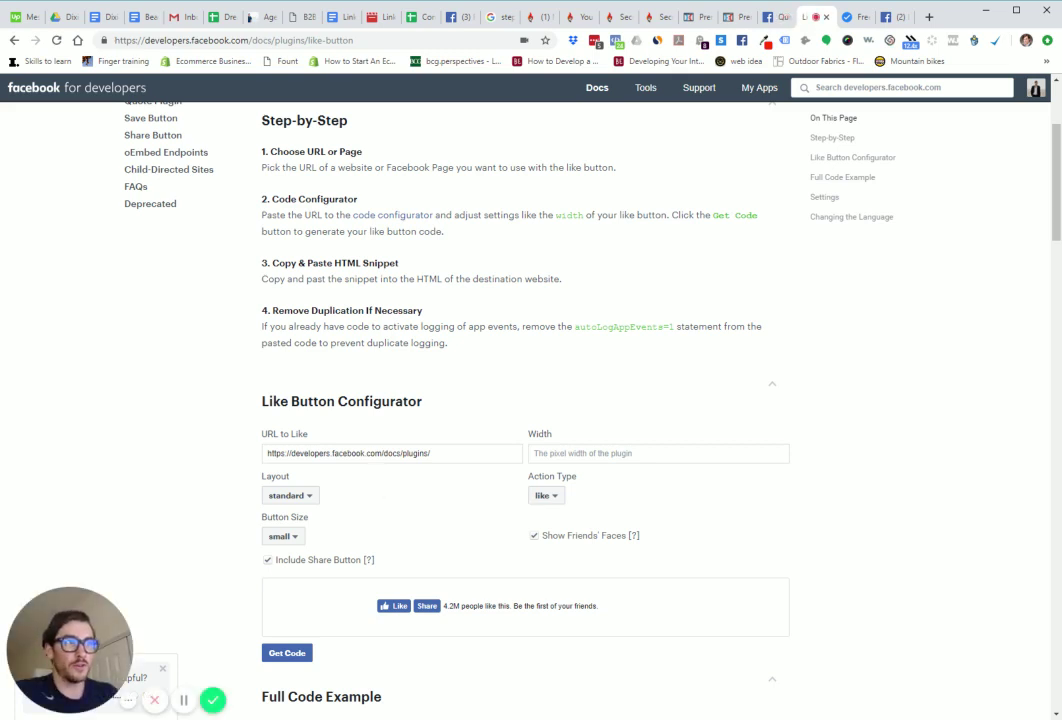
{"action": "triple_click", "coordinate": [348, 453]}
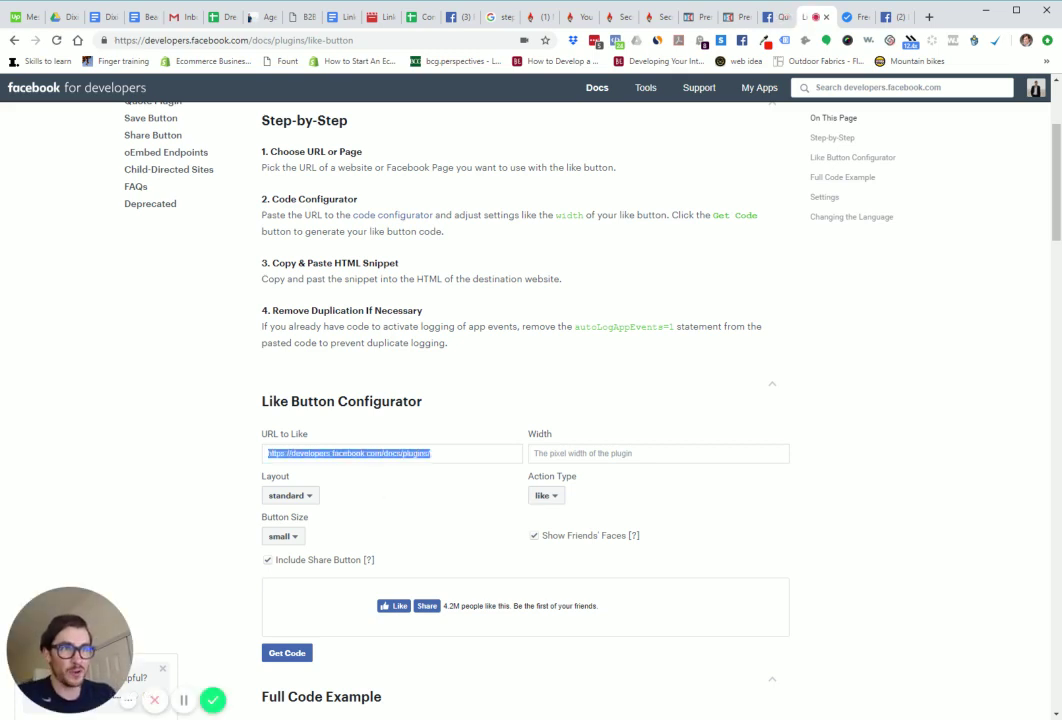
{"action": "key", "text": "ctrl+v"}
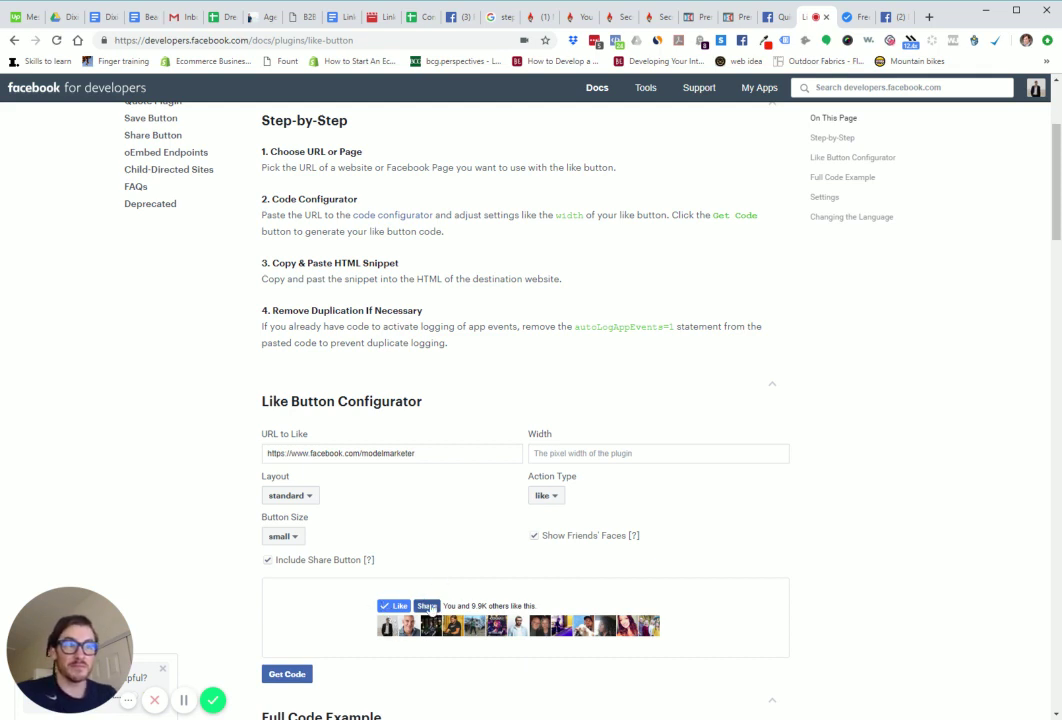
- Set button size to large and settle on the standard layout after trying the others
{"action": "left_click", "coordinate": [297, 536]}
{"action": "left_click", "coordinate": [285, 572]}
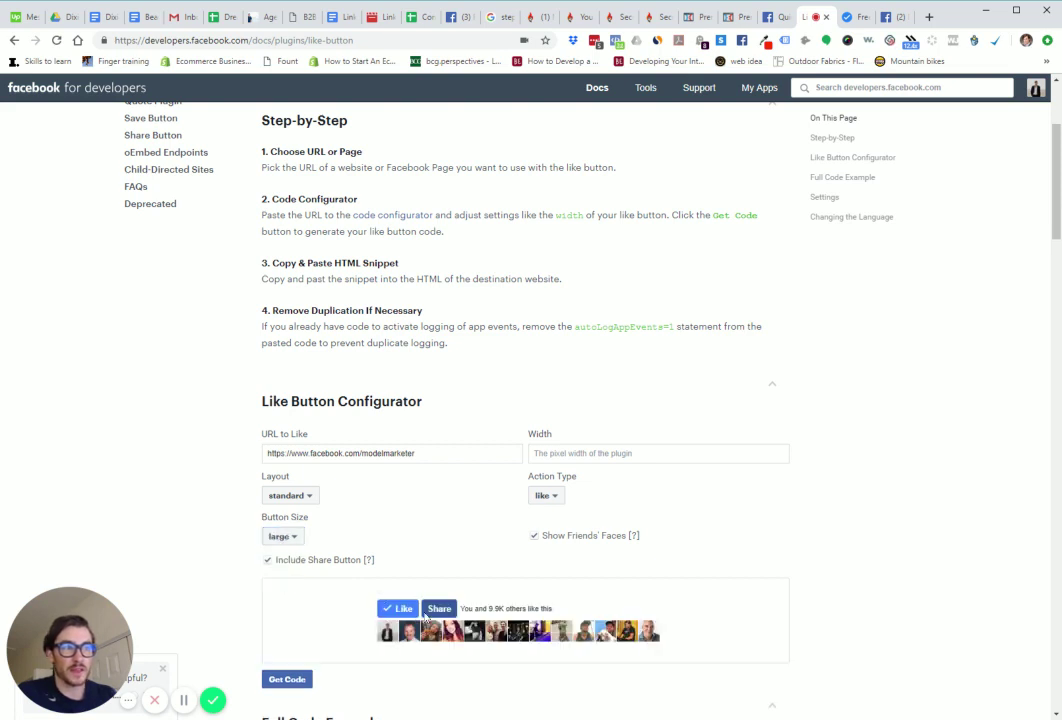
{"action": "left_click", "coordinate": [300, 496]}
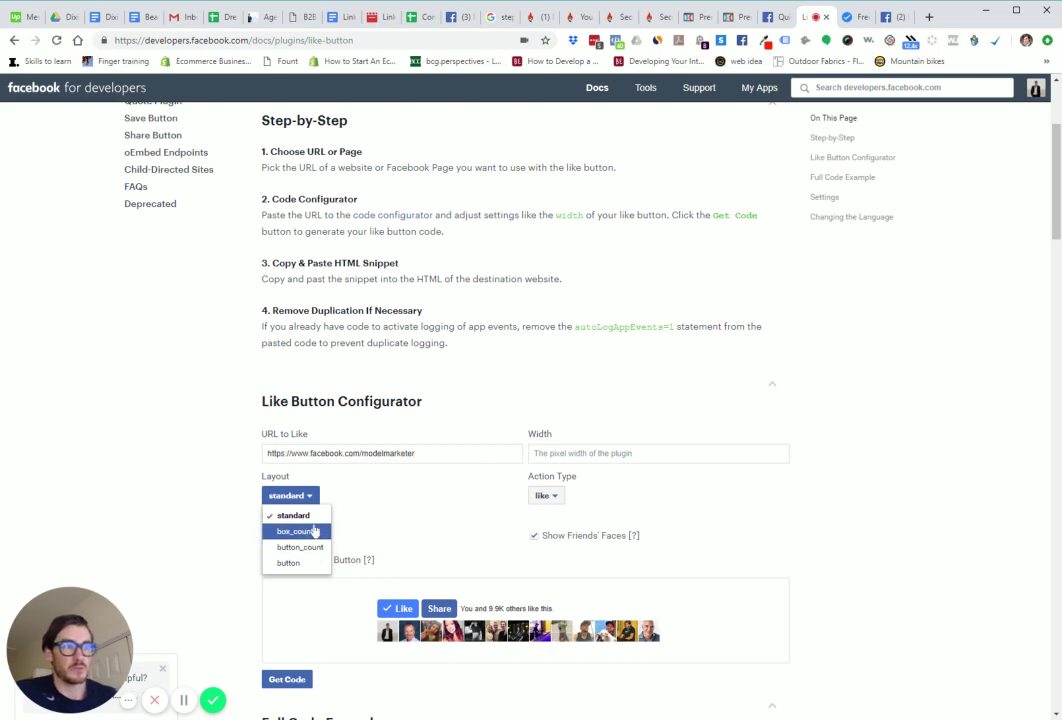
{"action": "left_click", "coordinate": [314, 531]}
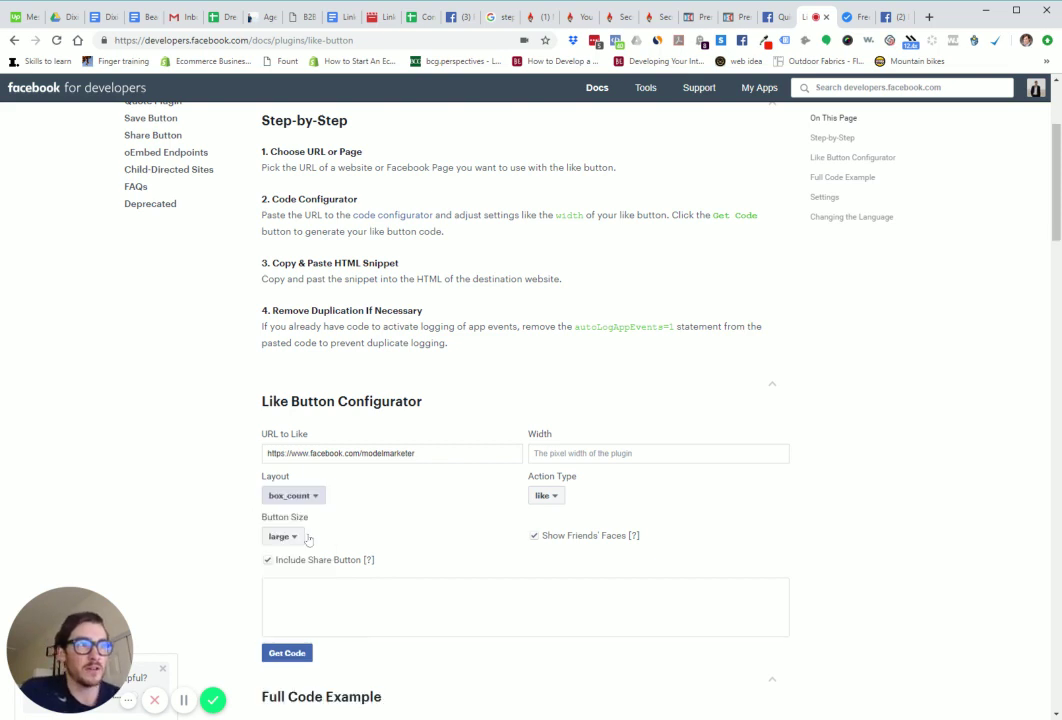
{"action": "left_click", "coordinate": [293, 496]}
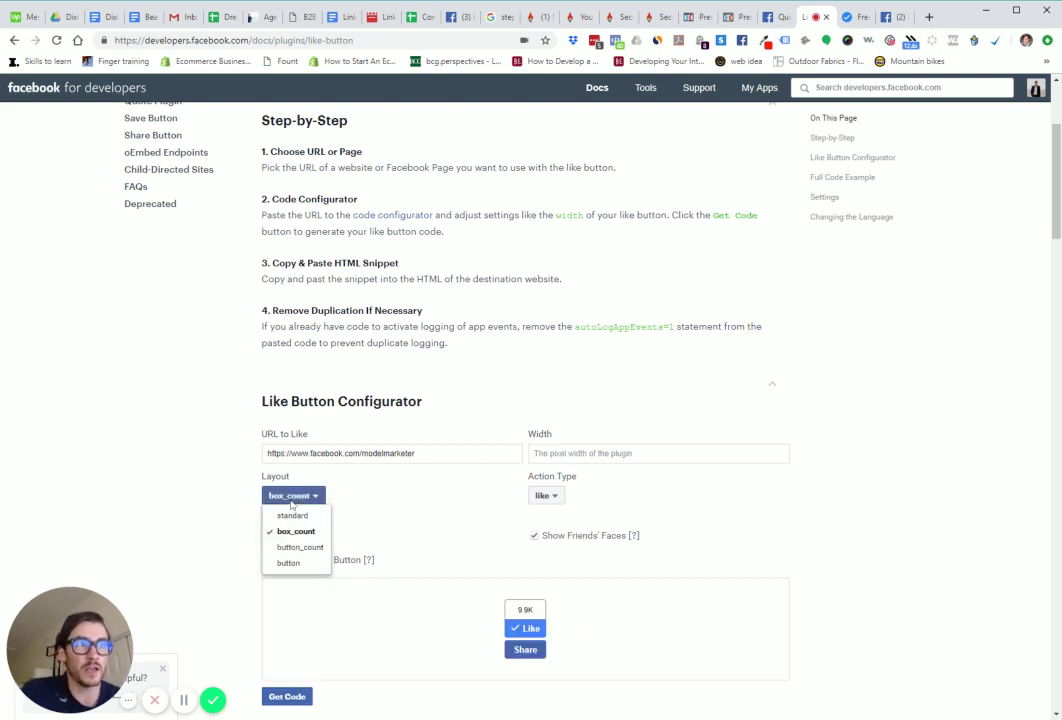
{"action": "left_click", "coordinate": [300, 547]}
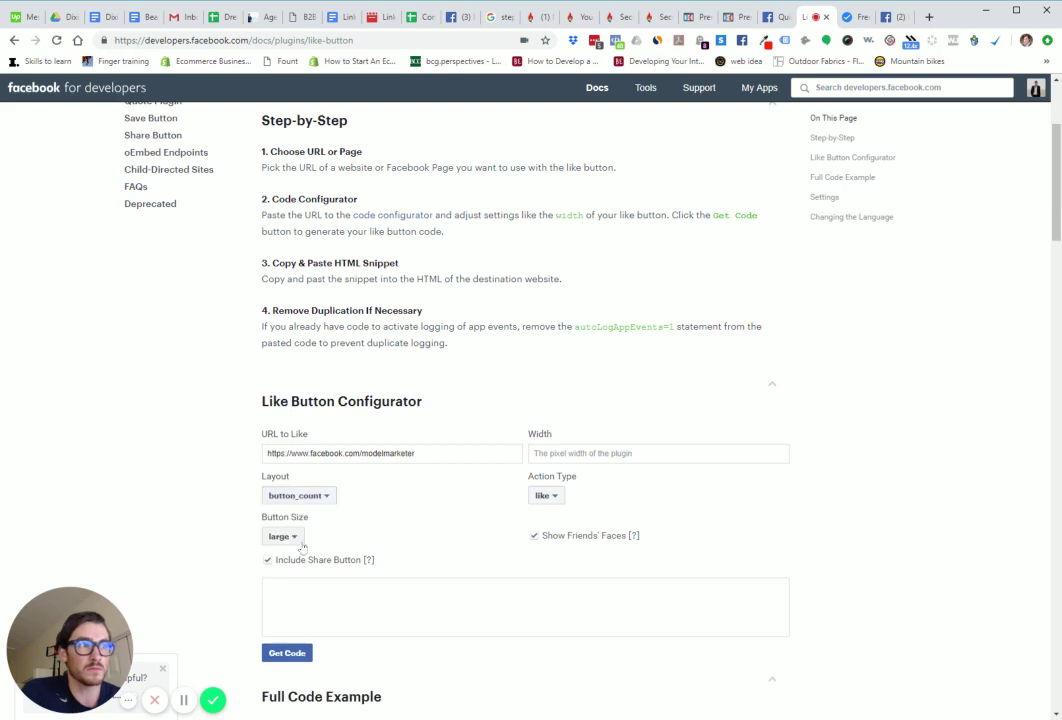
{"action": "left_click", "coordinate": [293, 496]}
{"action": "left_click", "coordinate": [289, 563]}
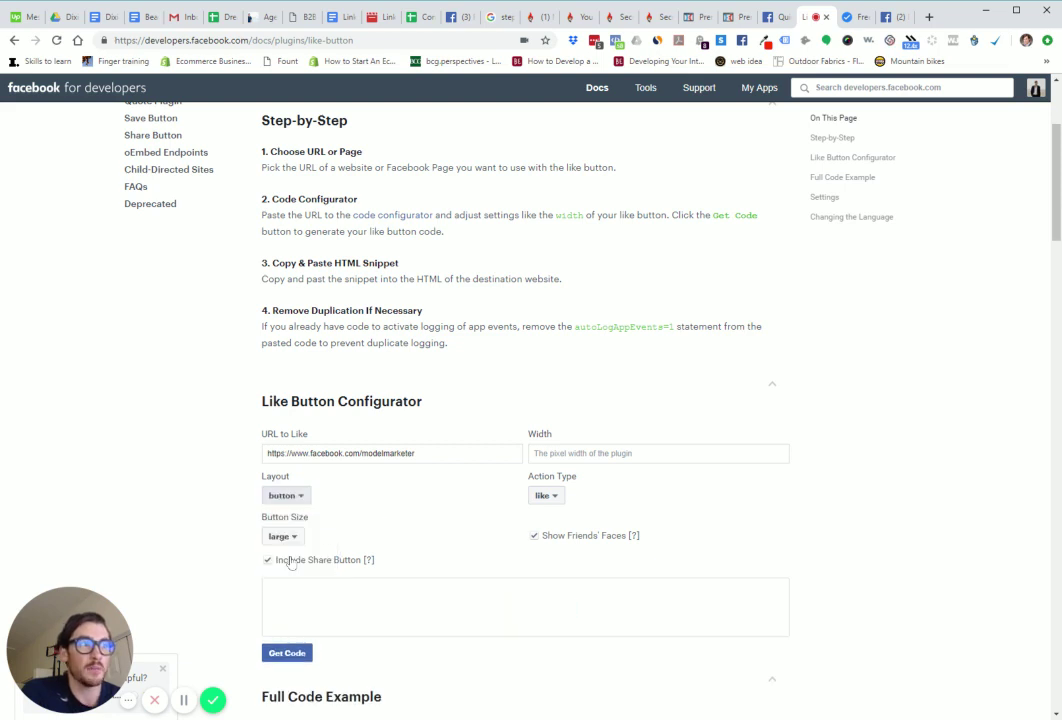
{"action": "left_click", "coordinate": [298, 496]}
{"action": "left_click", "coordinate": [295, 516]}
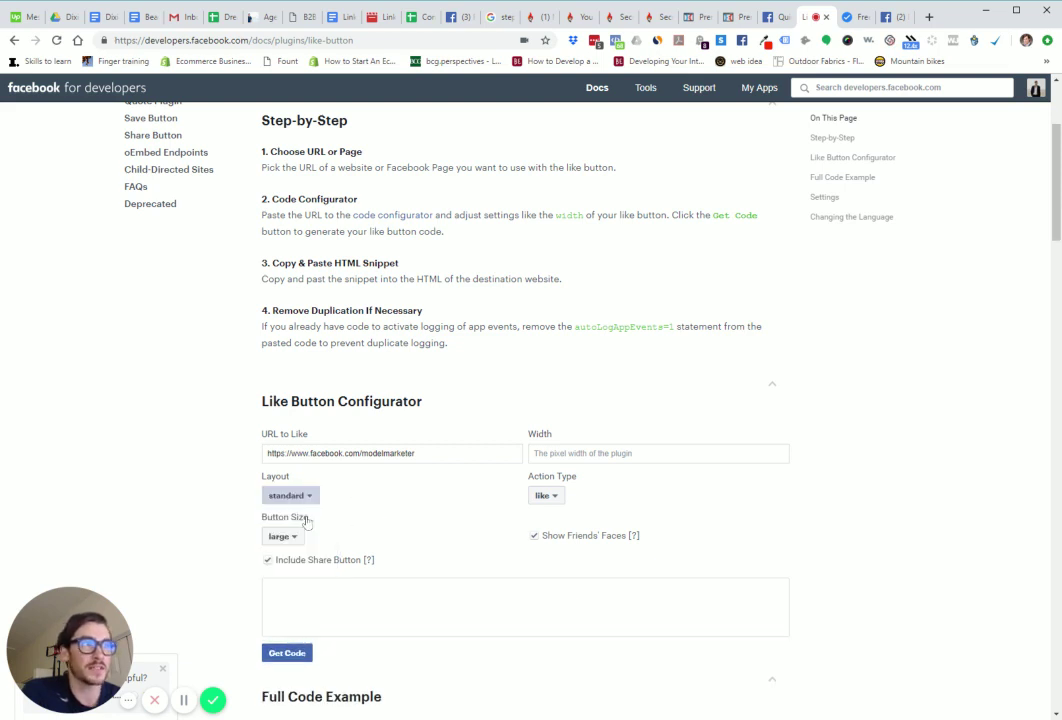
- Change the Action Type from like to recommend
{"action": "left_click", "coordinate": [555, 496]}
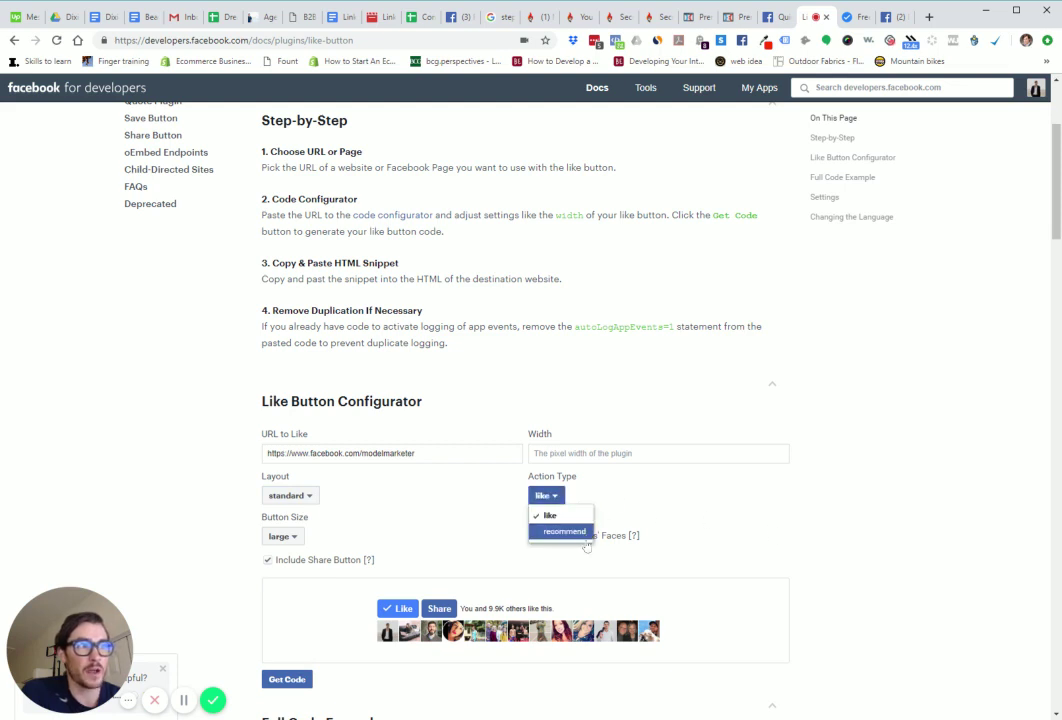
{"action": "left_click", "coordinate": [565, 531]}
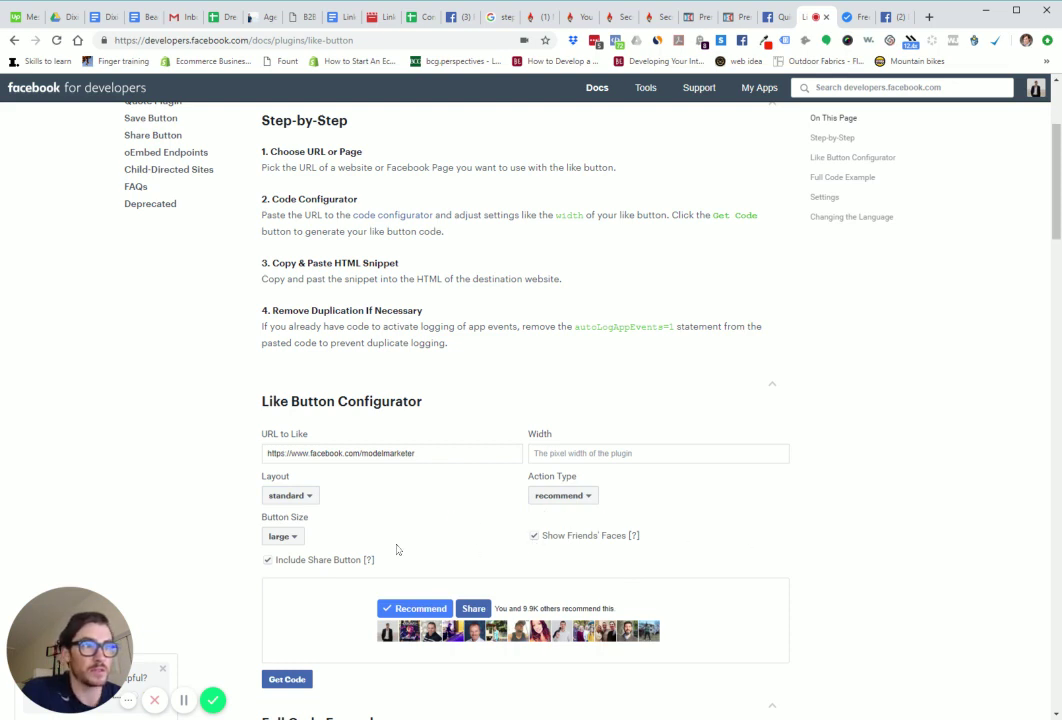
{"action": "scroll", "coordinate": [925, 519], "scroll_direction": "down", "scroll_amount": 3}
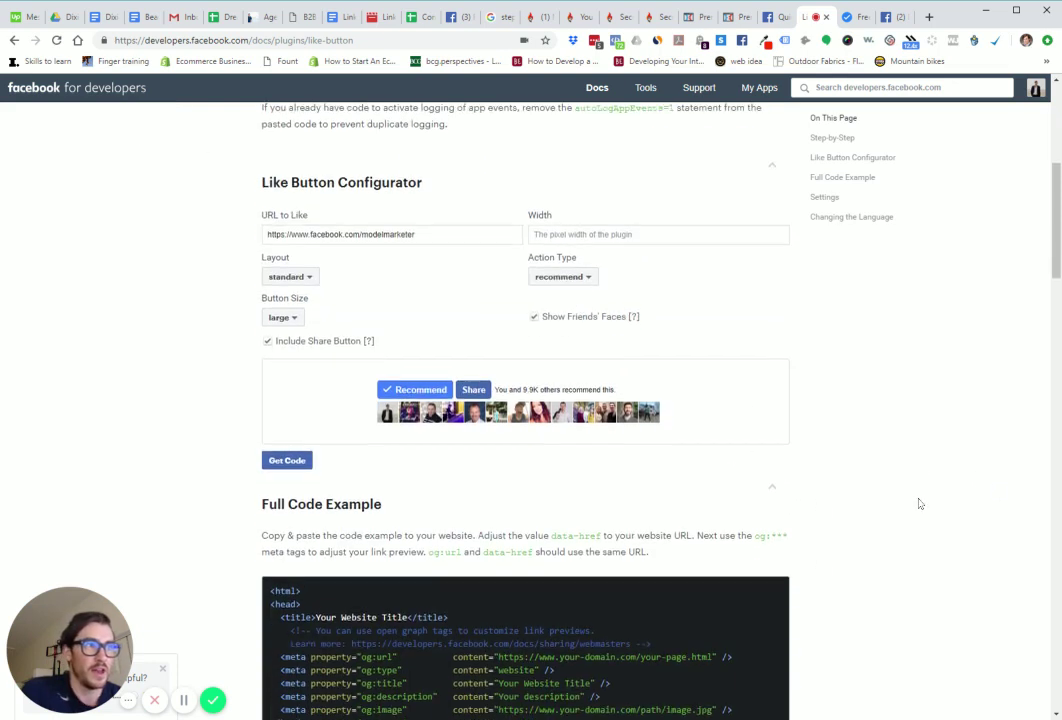
- Get the Recommend button's IFrame embed code and select it for copying
{"action": "left_click", "coordinate": [288, 461]}
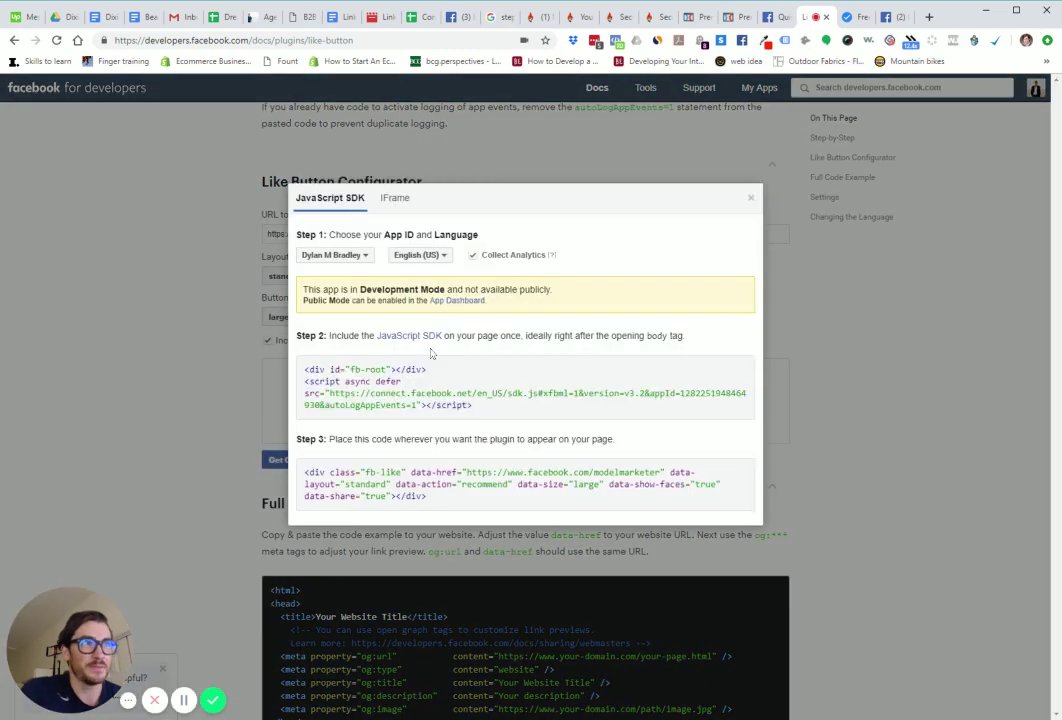
{"action": "left_click", "coordinate": [396, 200]}
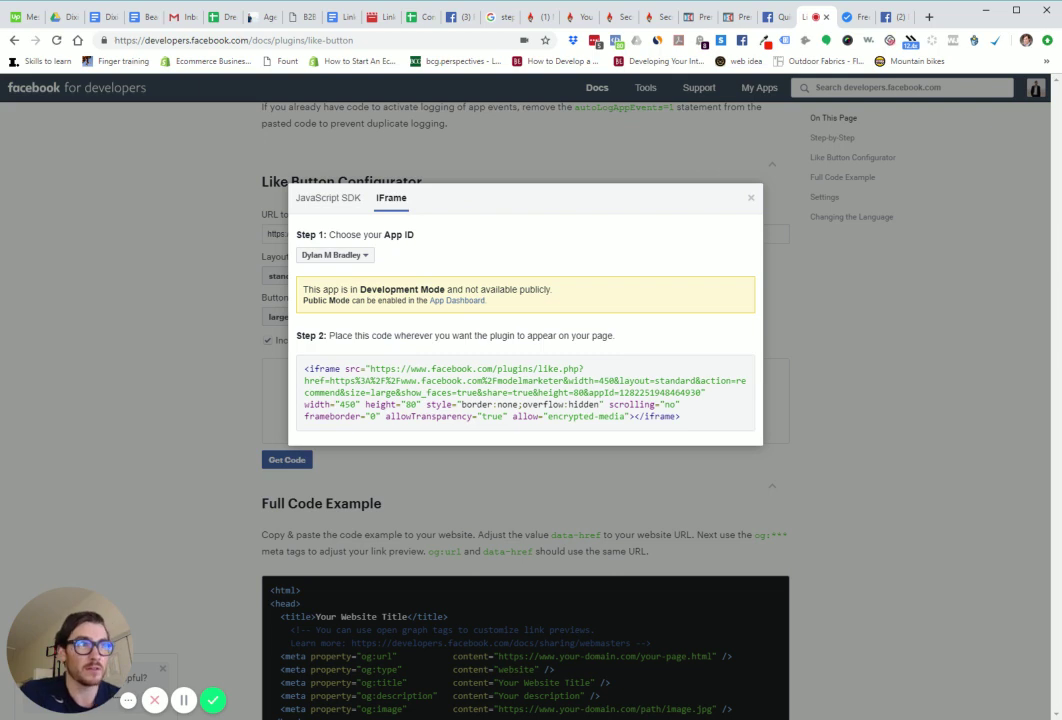
{"action": "left_click", "coordinate": [500, 392]}
{"action": "key", "text": "ctrl+c"}
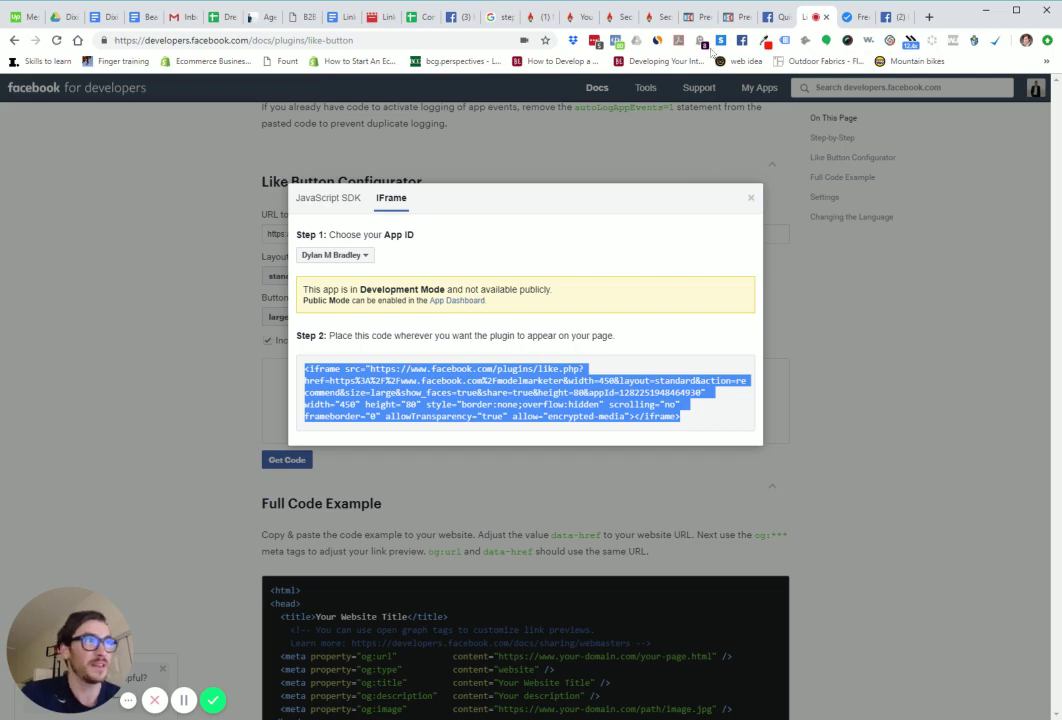
{"action": "left_click", "coordinate": [735, 17]}
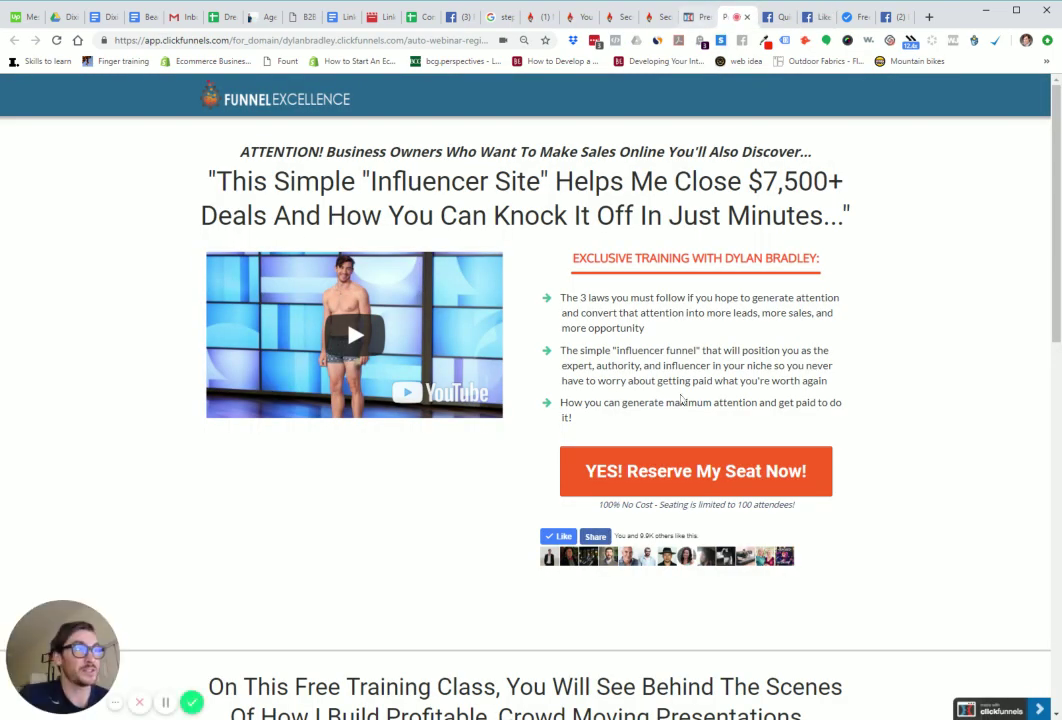
- Delete the old Custom JavaScript/HTML element below the Reserve button
{"action": "left_click", "coordinate": [697, 20]}
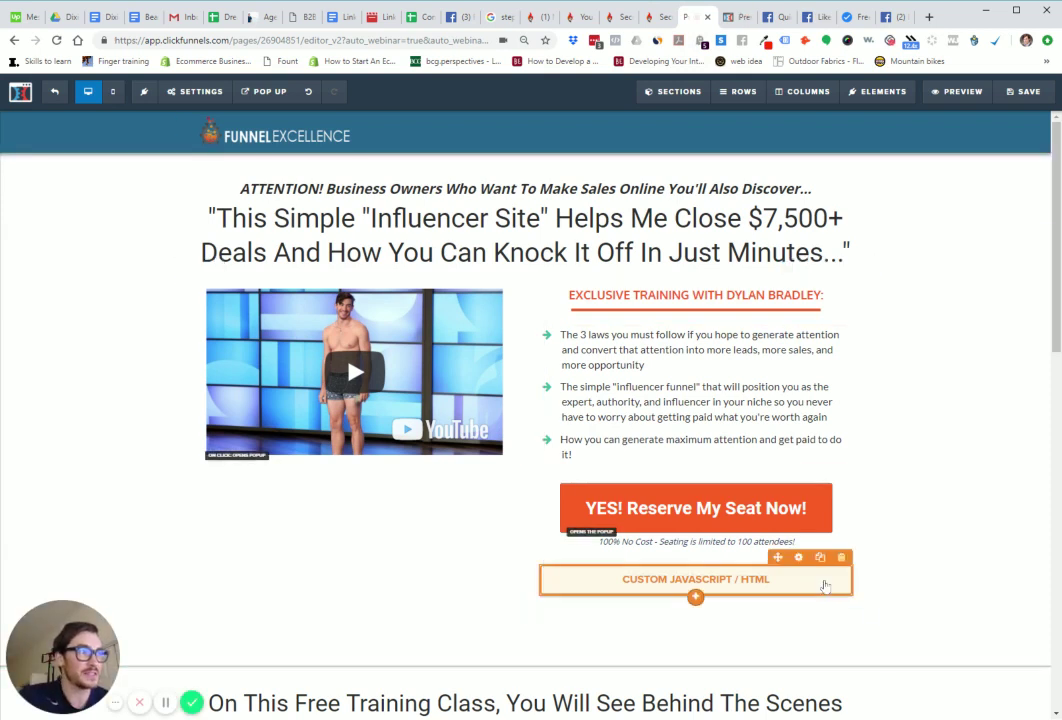
{"action": "left_click", "coordinate": [841, 557]}
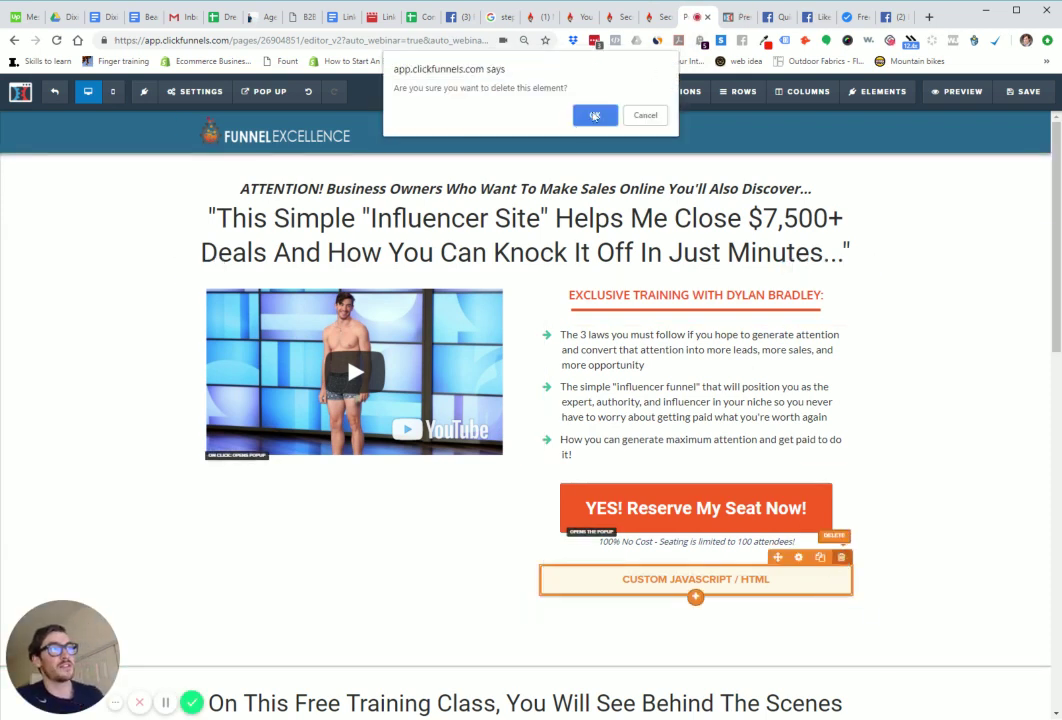
{"action": "left_click", "coordinate": [594, 115]}
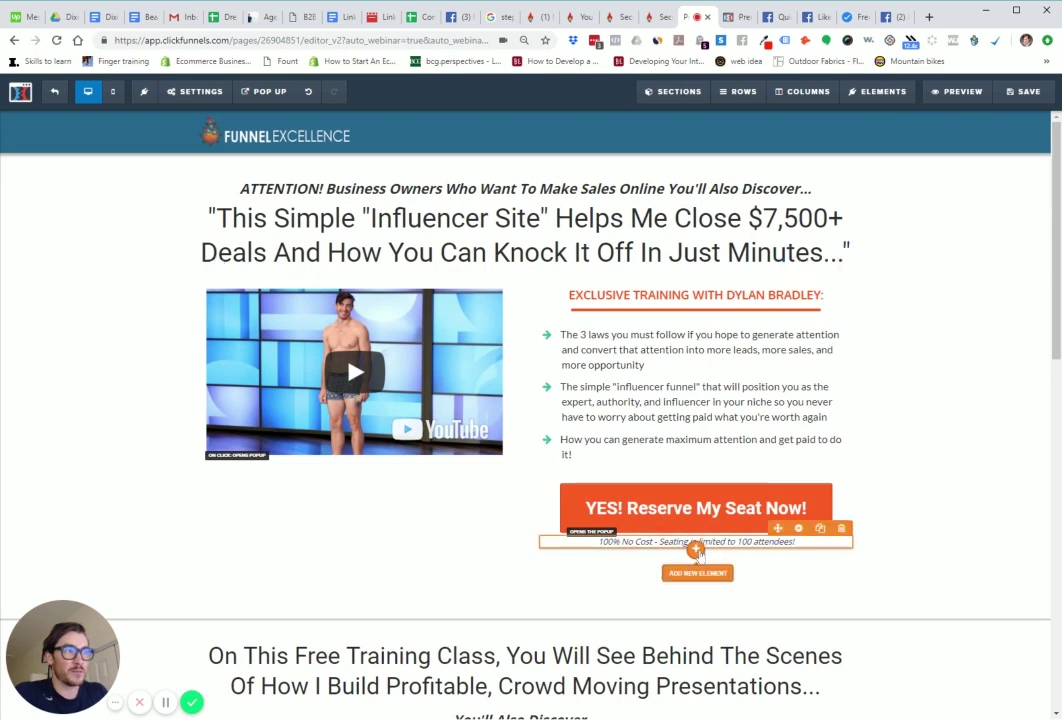
- Insert a MISC. Custom JS/HTML element below the Reserve button
{"action": "left_click", "coordinate": [696, 552]}
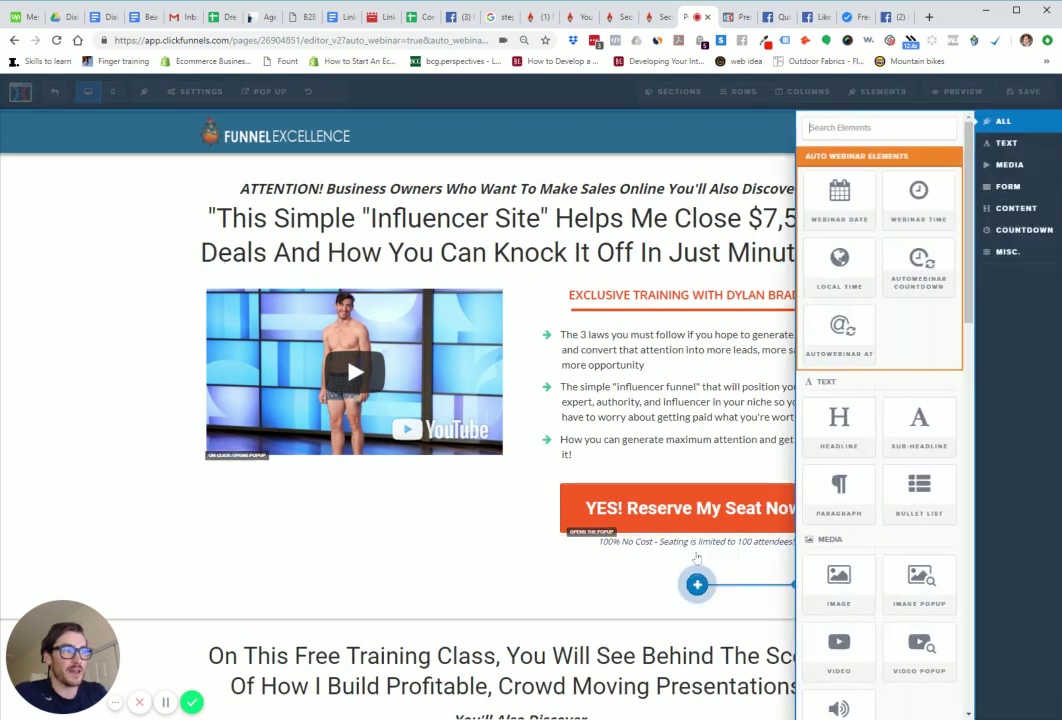
{"action": "left_click", "coordinate": [1011, 258]}
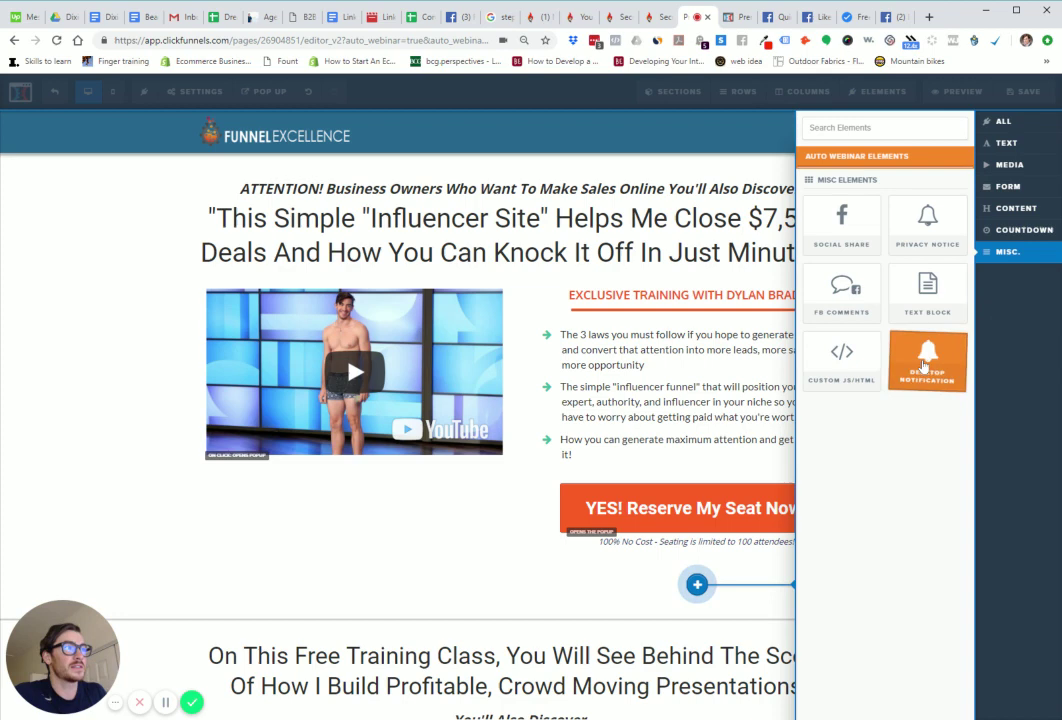
{"action": "left_click", "coordinate": [841, 358]}
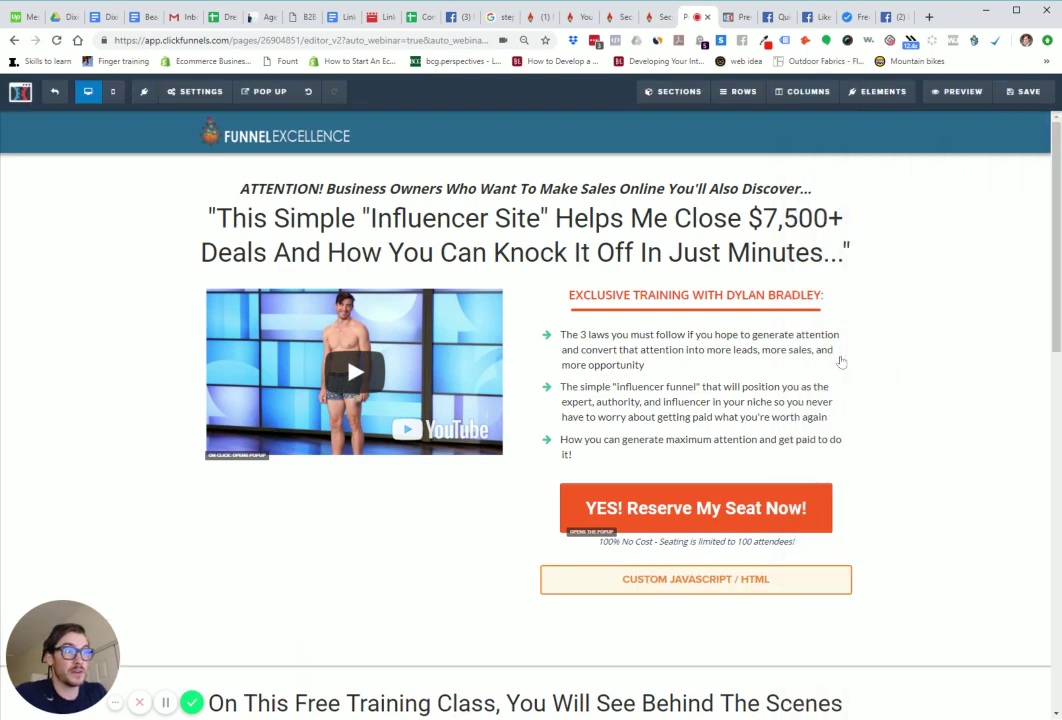
- Paste the Facebook iframe code into the block's code editor and save the page
{"action": "left_click", "coordinate": [752, 585]}
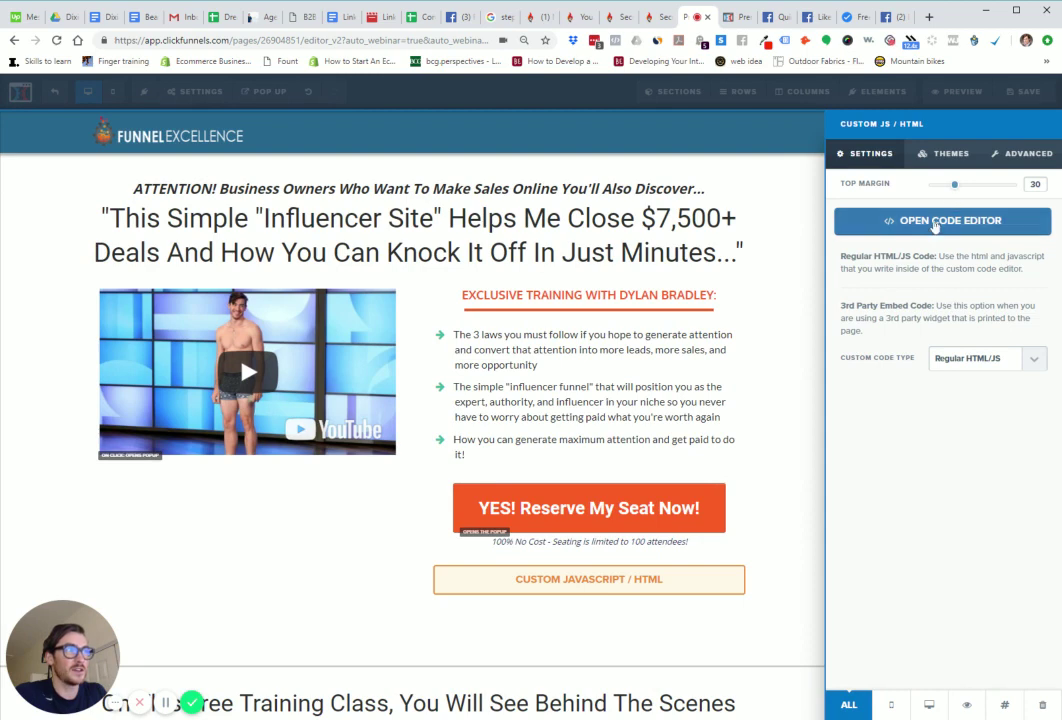
{"action": "left_click", "coordinate": [940, 222]}
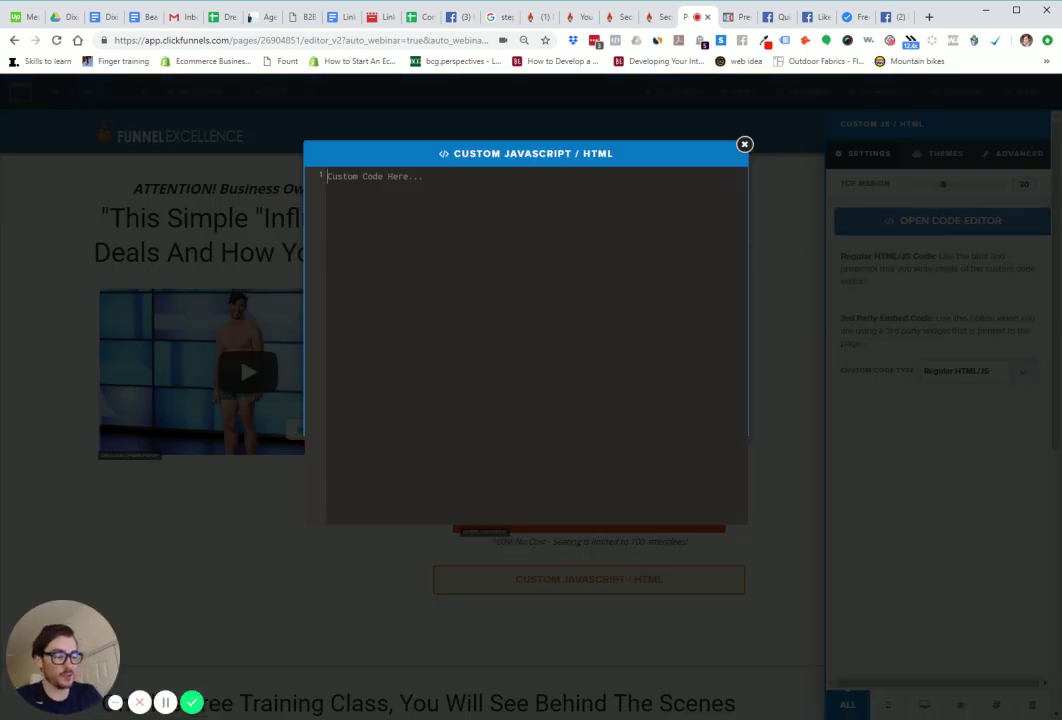
{"action": "key", "text": "ctrl+v"}
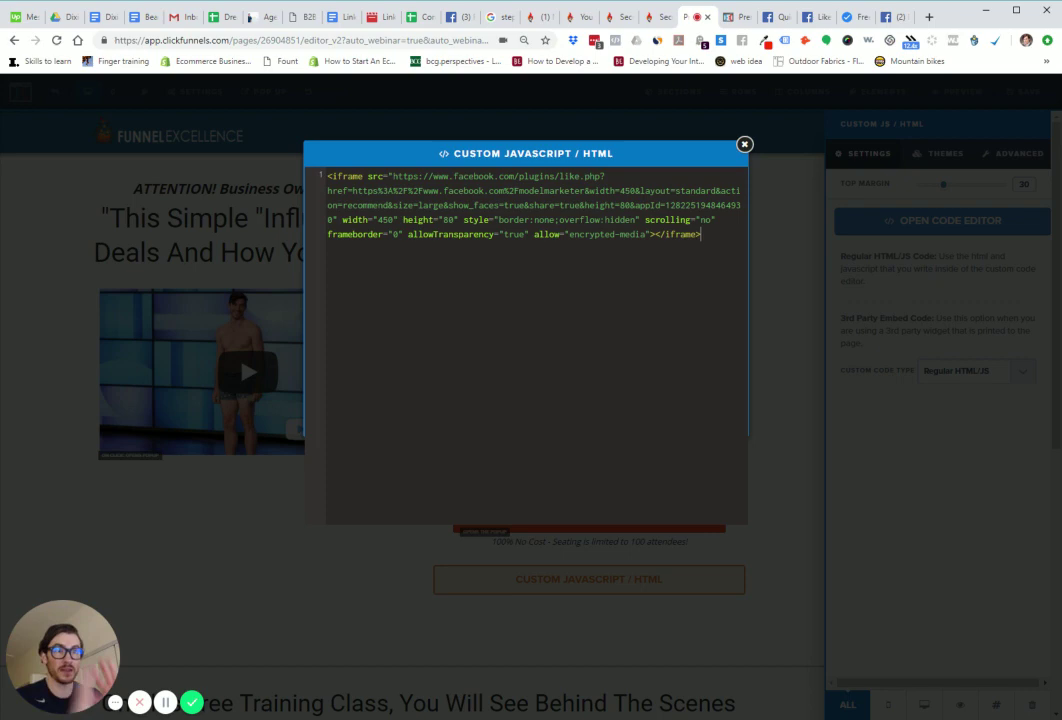
{"action": "left_click", "coordinate": [789, 232]}
{"action": "left_click", "coordinate": [1022, 91]}
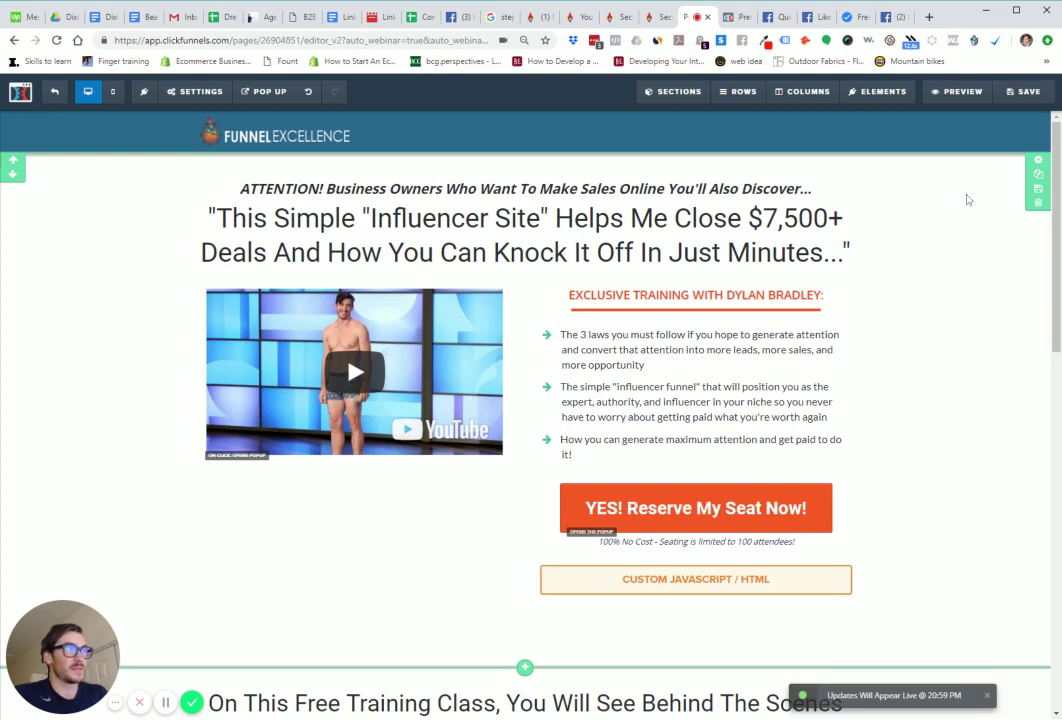
- Preview the registration page and check the Facebook Recommend/Share bar with friends' faces under the Reserve button
{"action": "left_click", "coordinate": [962, 92]}
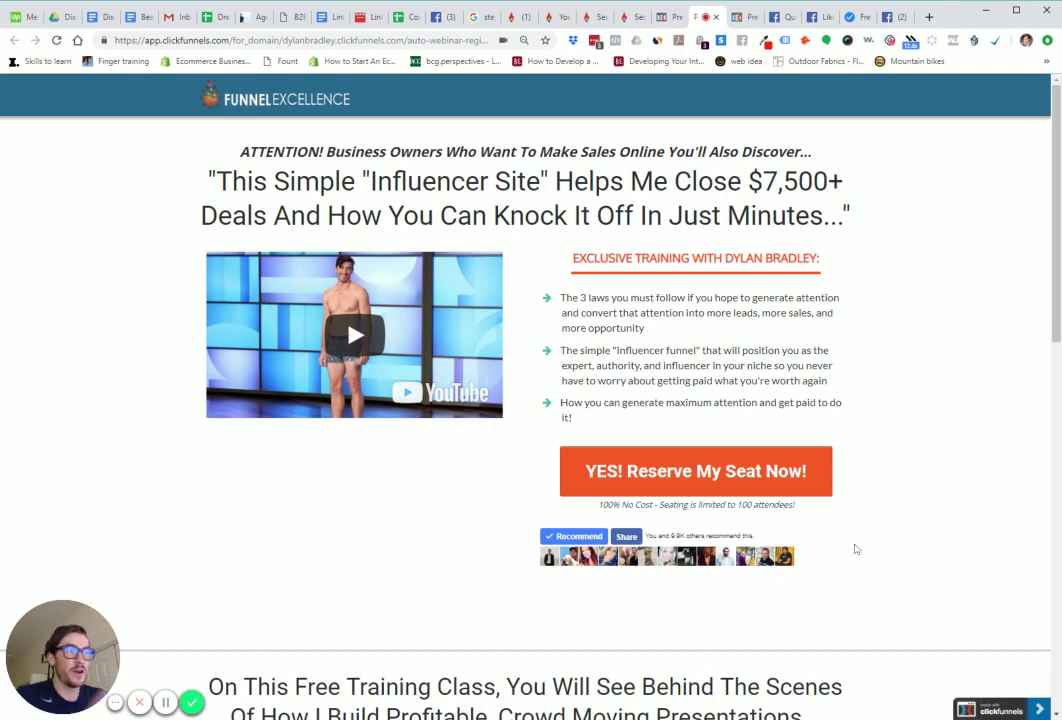
{"action": "scroll", "coordinate": [855, 555], "scroll_direction": "down", "scroll_amount": 5}
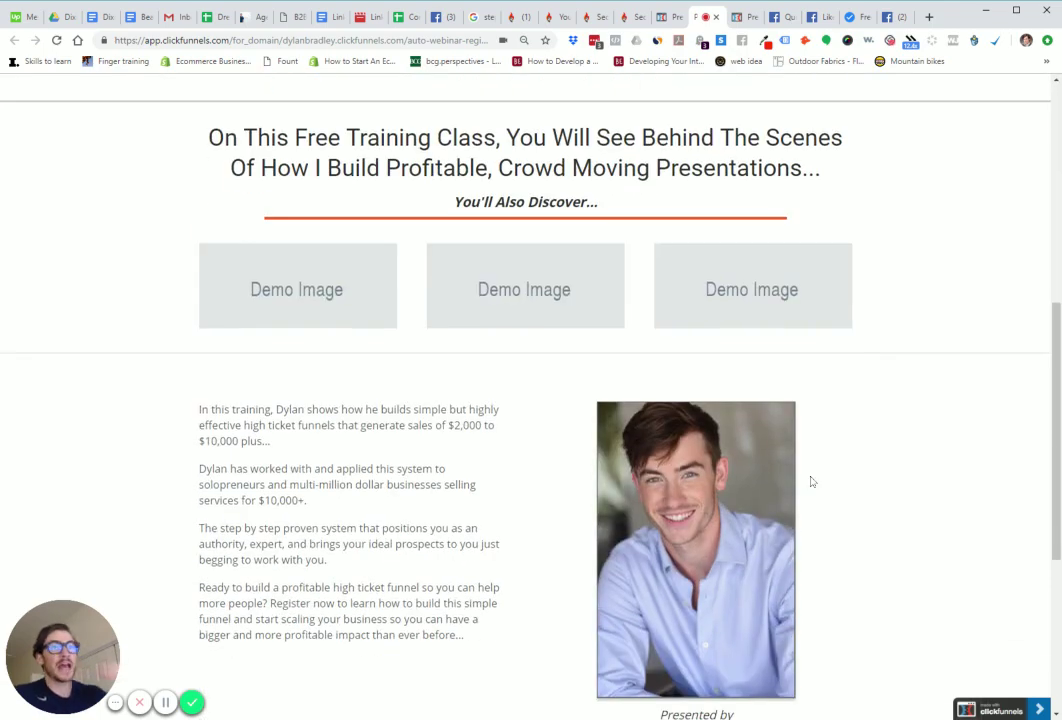
{"action": "scroll", "coordinate": [805, 481], "scroll_direction": "up", "scroll_amount": 5}
{"action": "scroll", "coordinate": [789, 550], "scroll_direction": "down", "scroll_amount": 6}
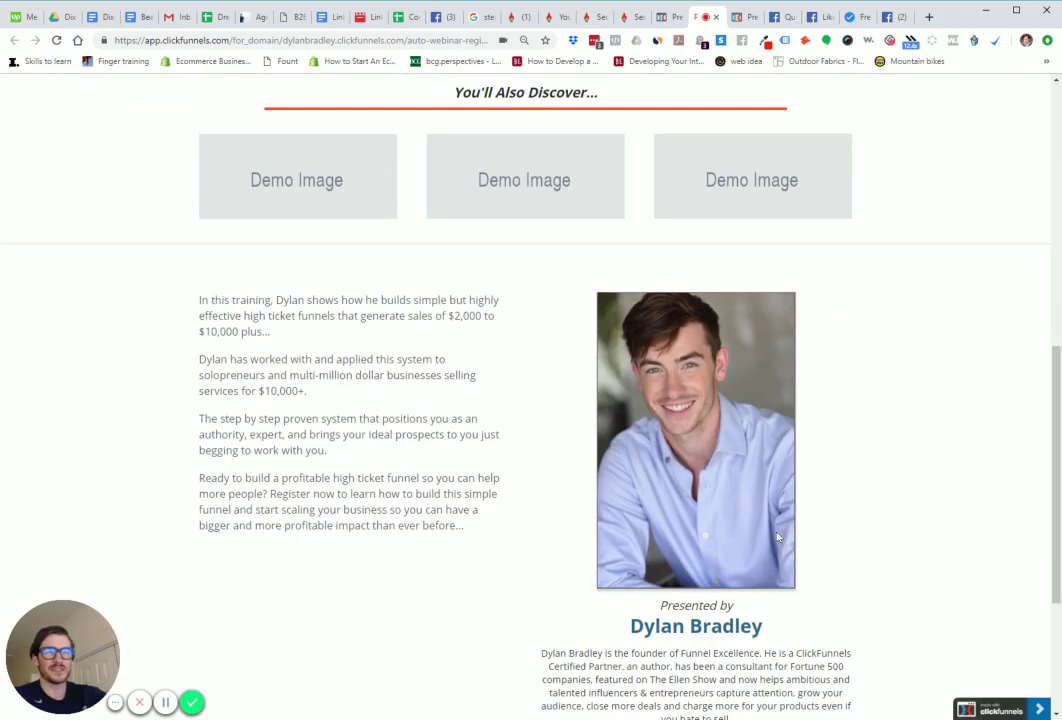
{"action": "scroll", "coordinate": [777, 521], "scroll_direction": "down", "scroll_amount": 3}
{"action": "scroll", "coordinate": [779, 522], "scroll_direction": "up", "scroll_amount": 8}
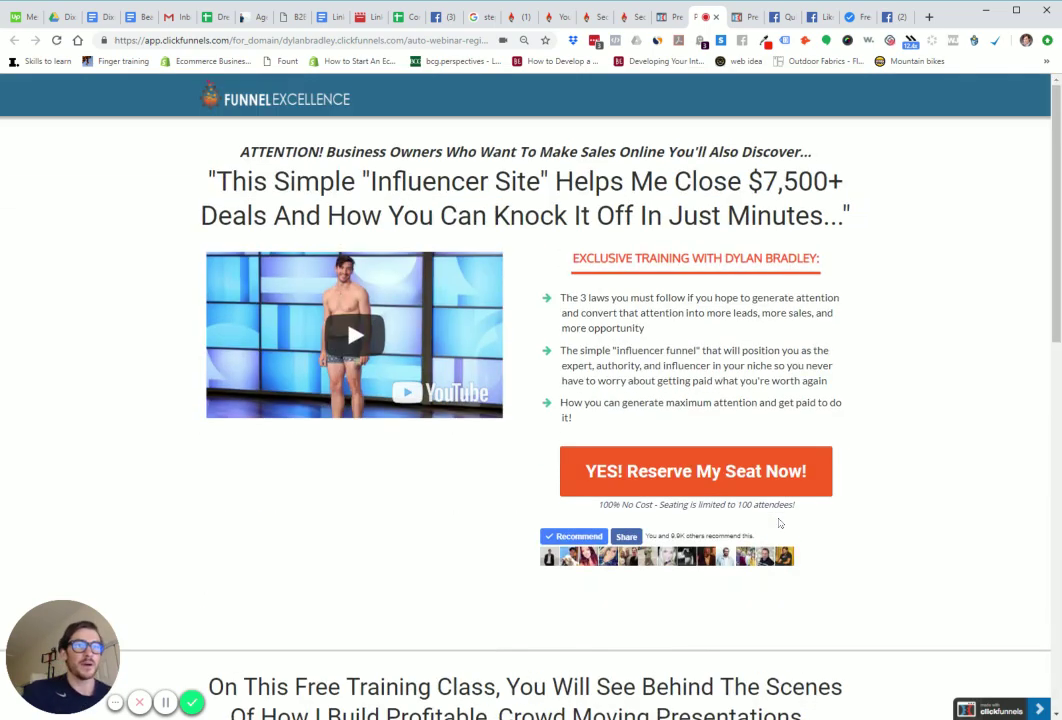